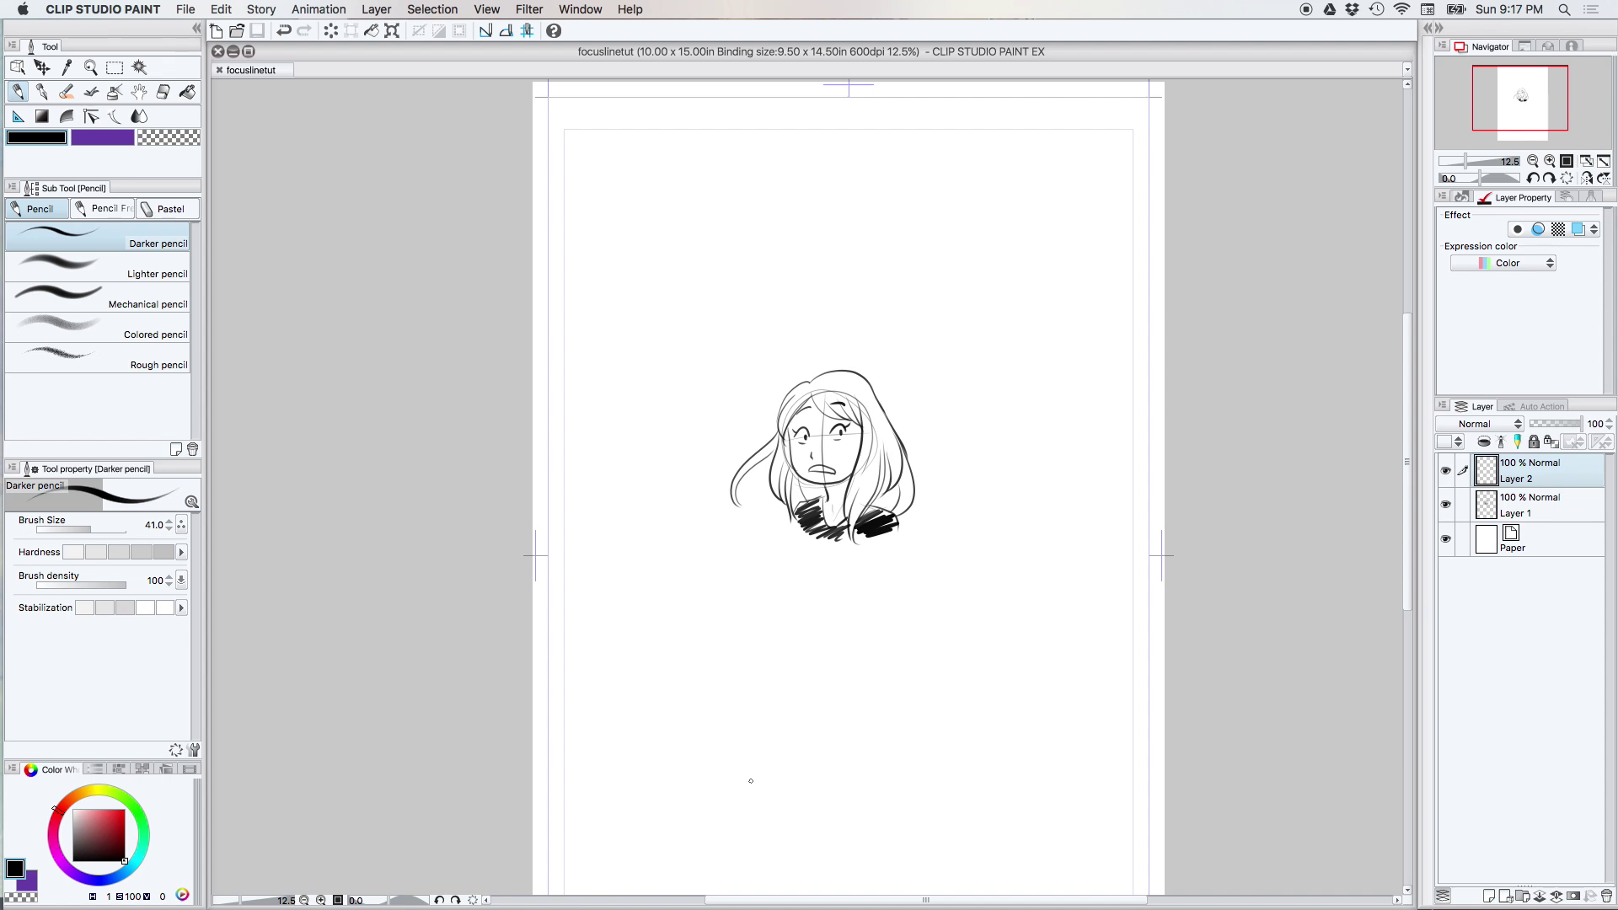
# Step: Select the Ruler tool in the Tool palette, which brings up the Perspective ruler
pyautogui.click(18, 117)
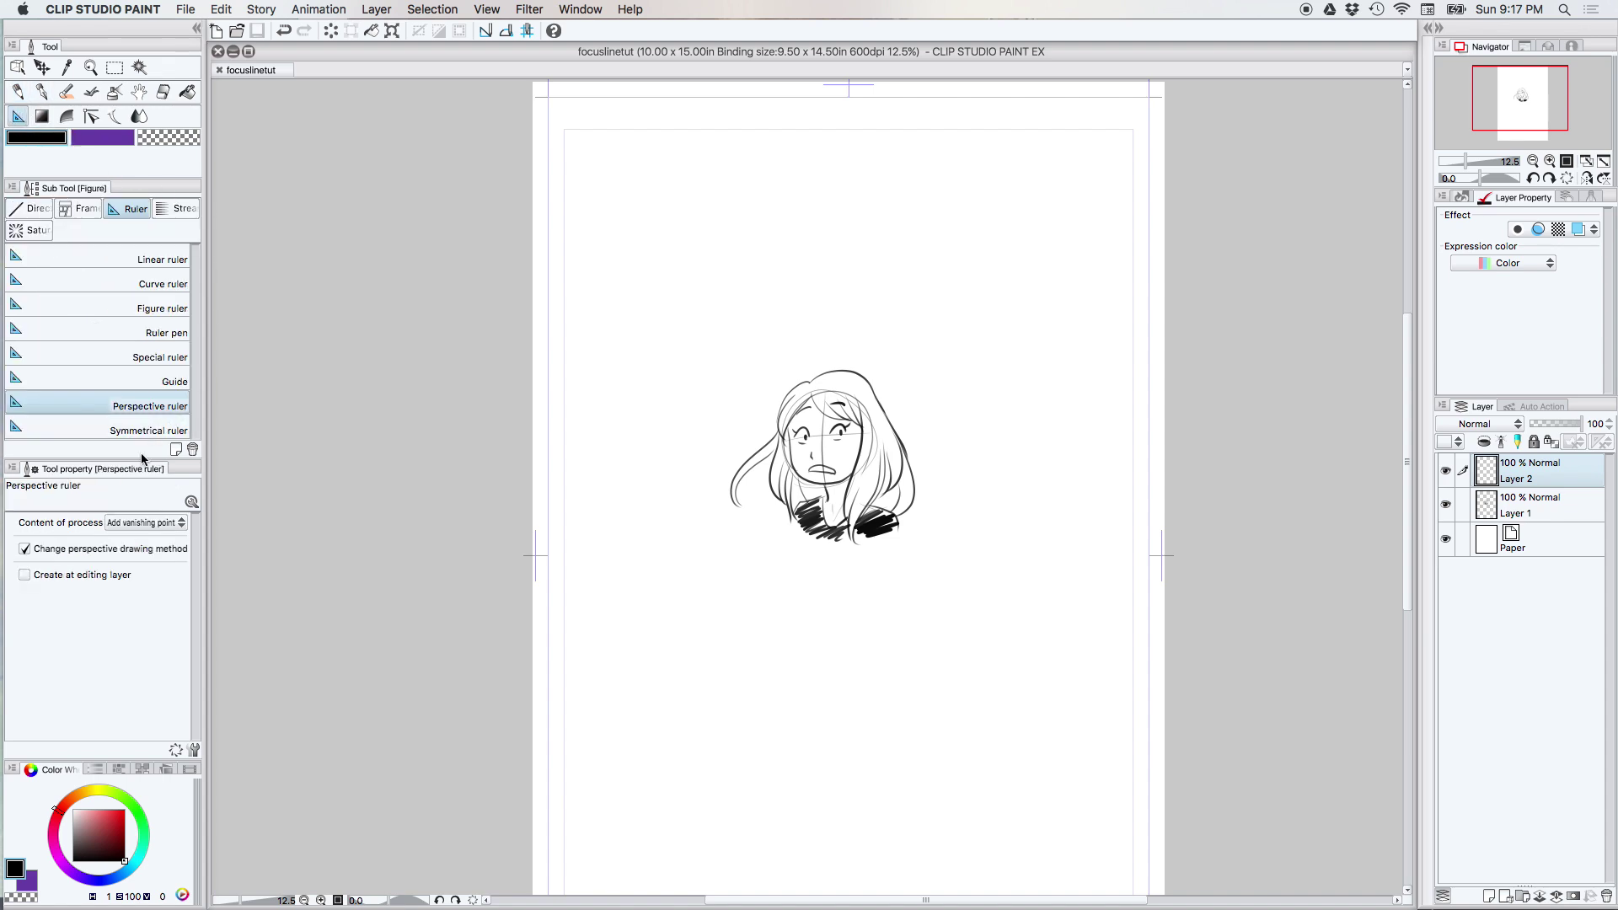
# Step: Select the Special ruler sub tool and set its type to Focus line instead of Parallel line
pyautogui.moveTo(145, 460); pyautogui.dragTo(159, 542)
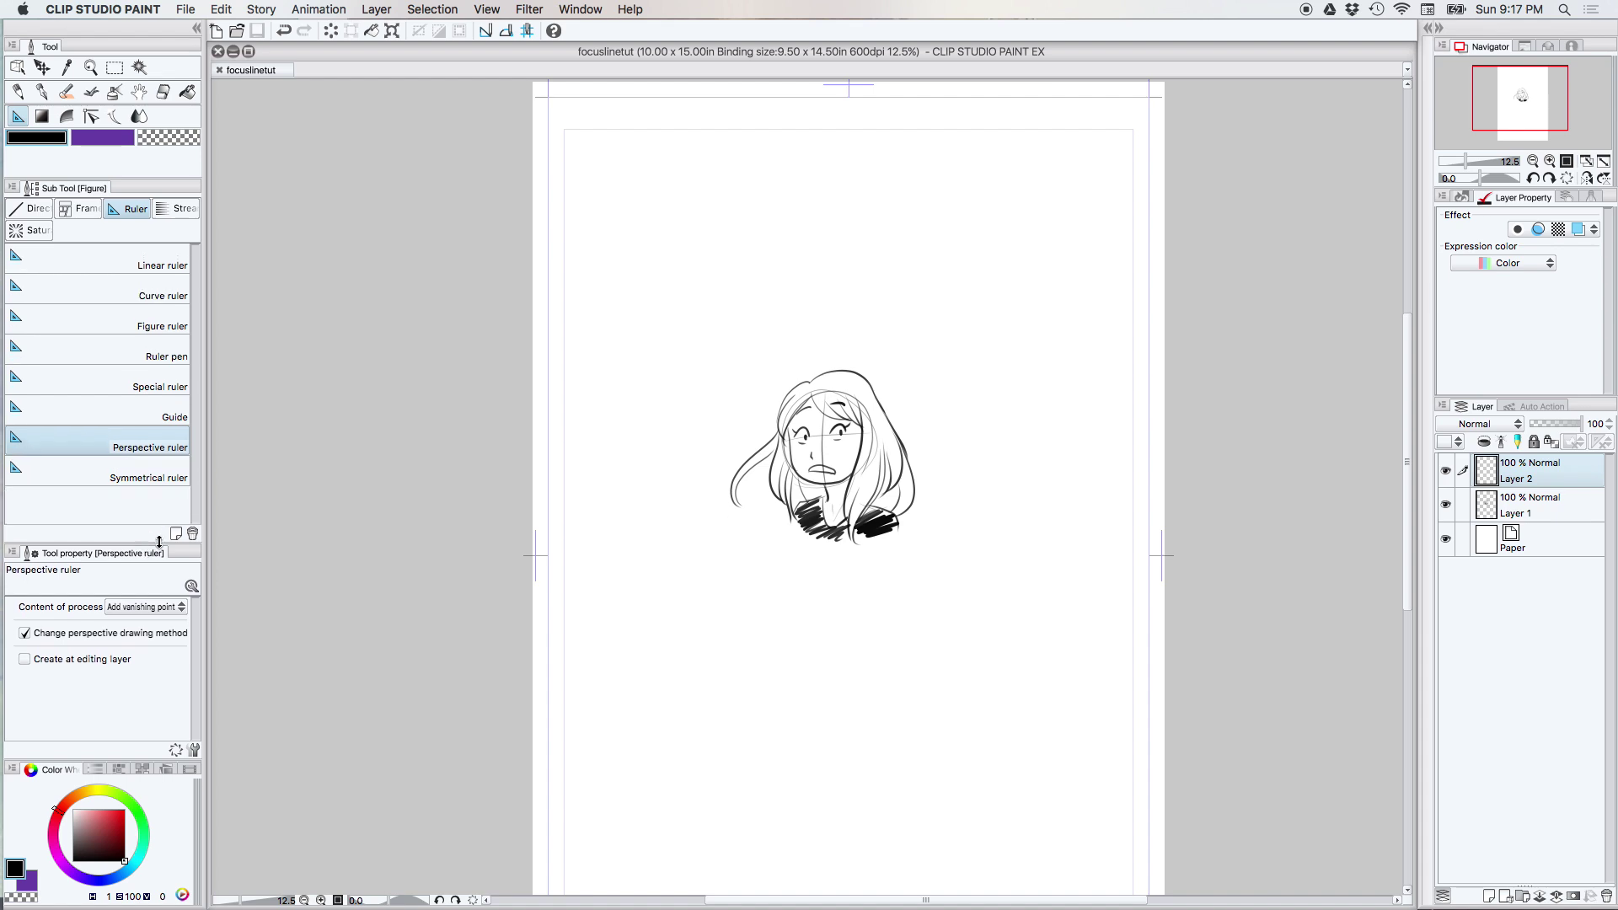
pyautogui.click(165, 379)
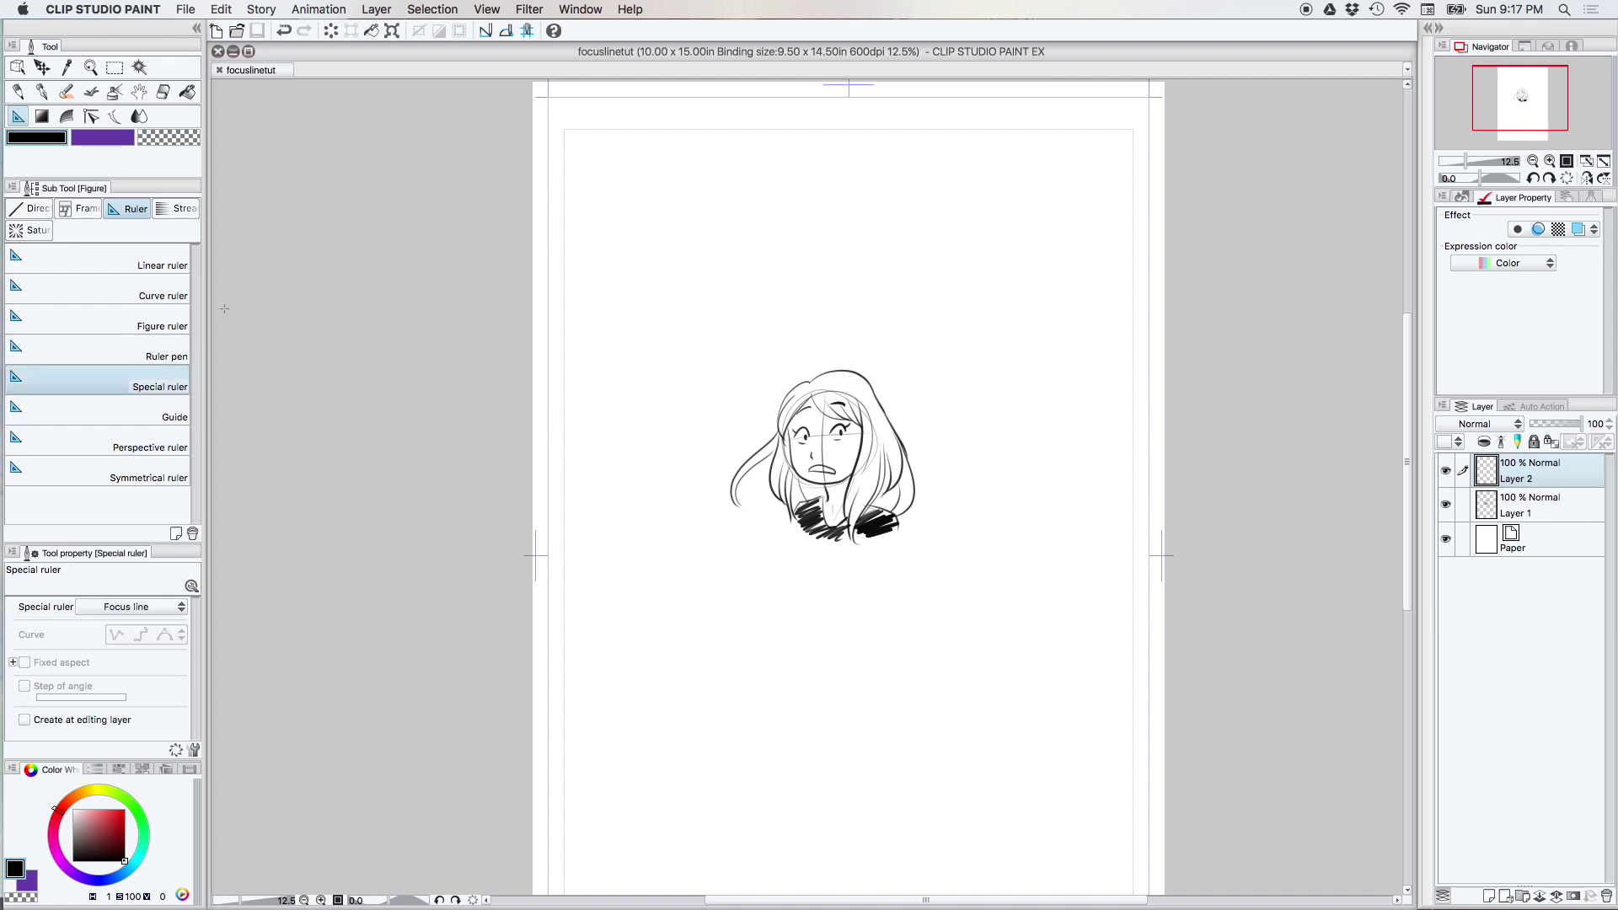
pyautogui.click(179, 607)
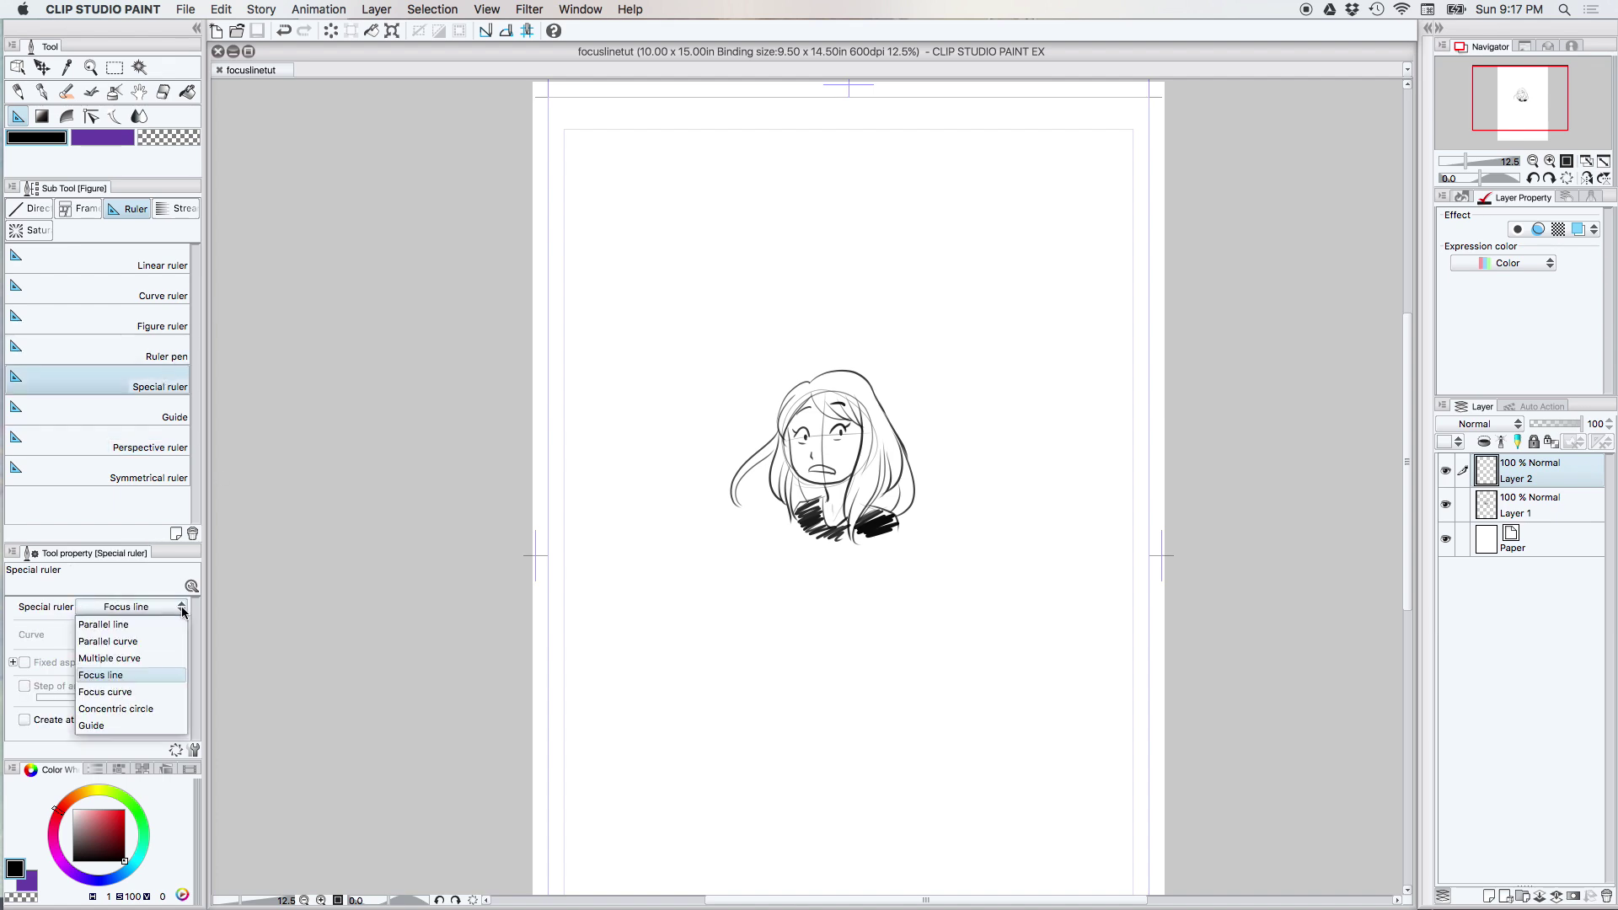
pyautogui.click(168, 624)
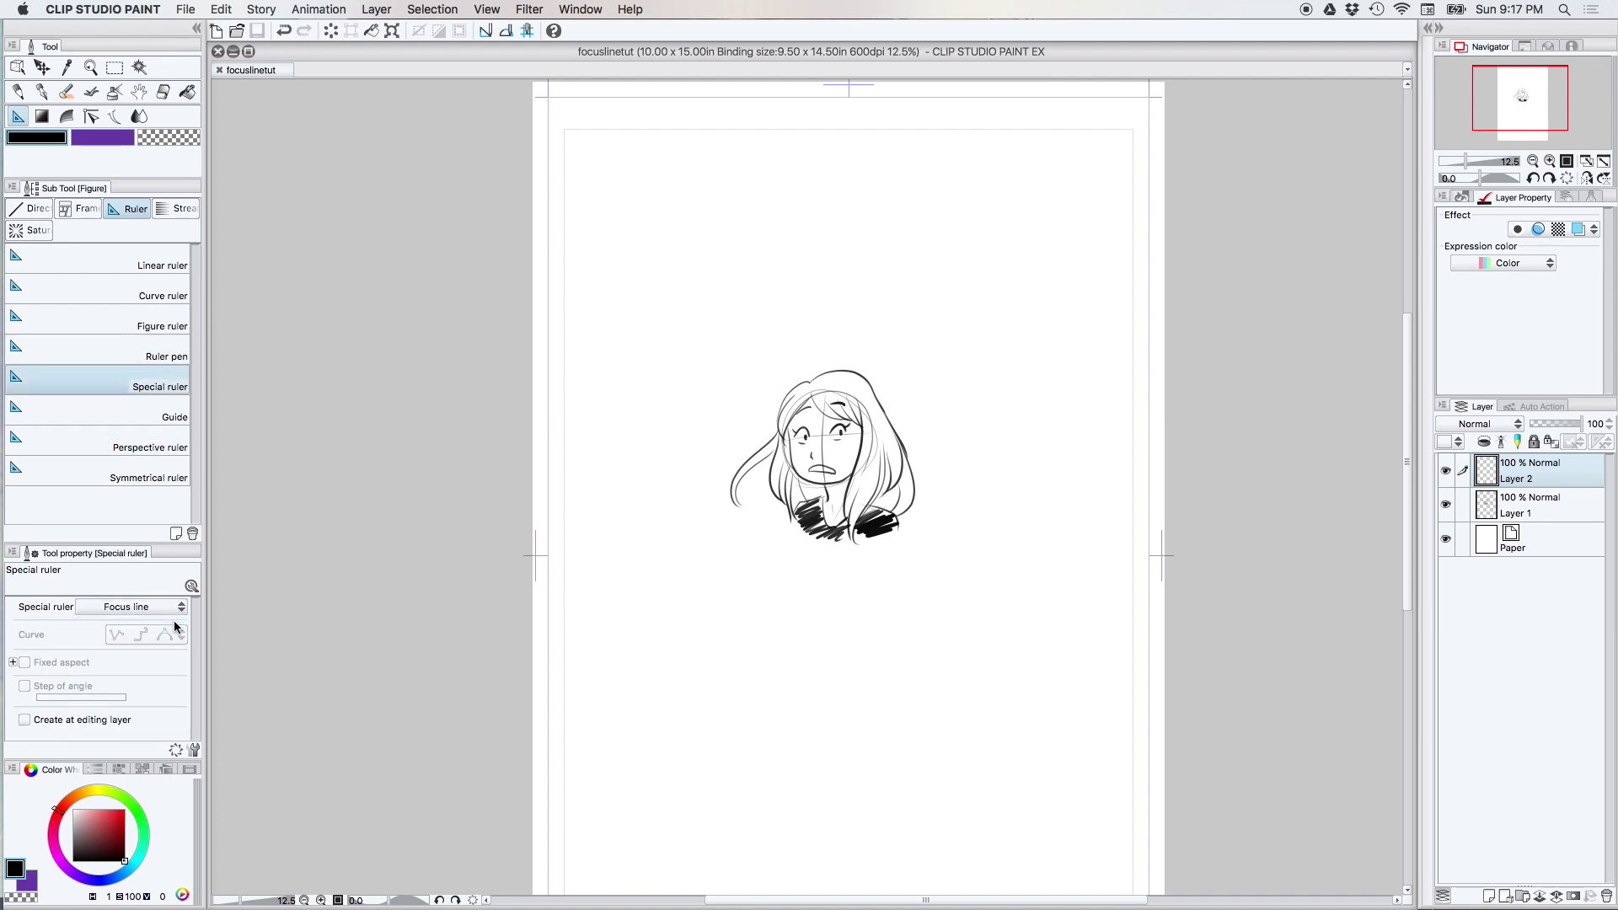
pyautogui.click(180, 606)
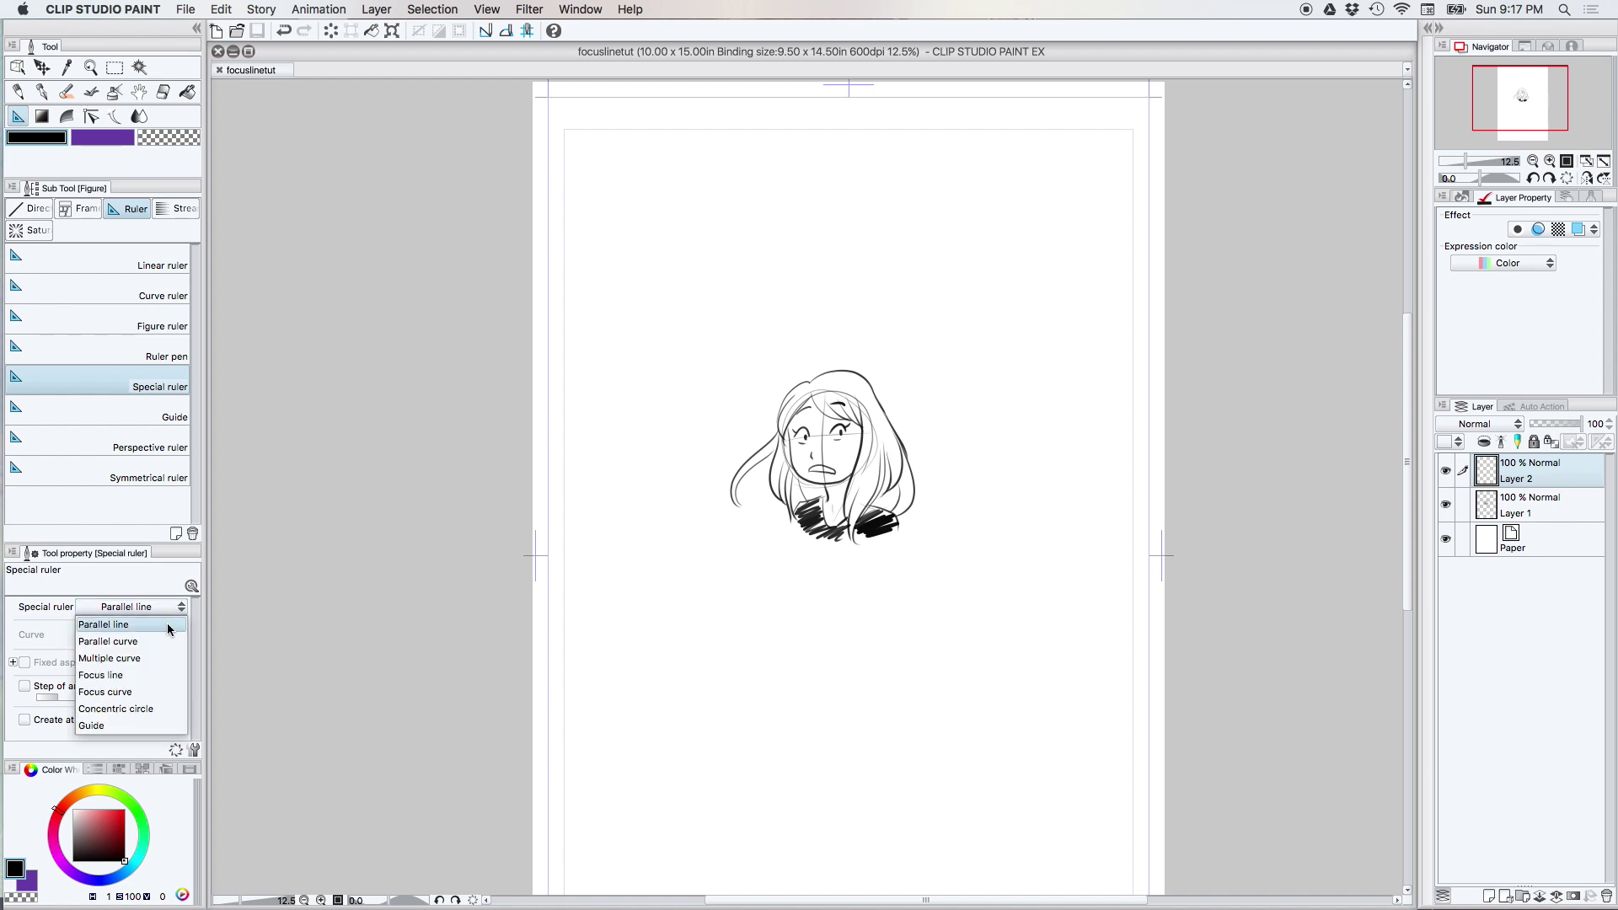
pyautogui.click(157, 675)
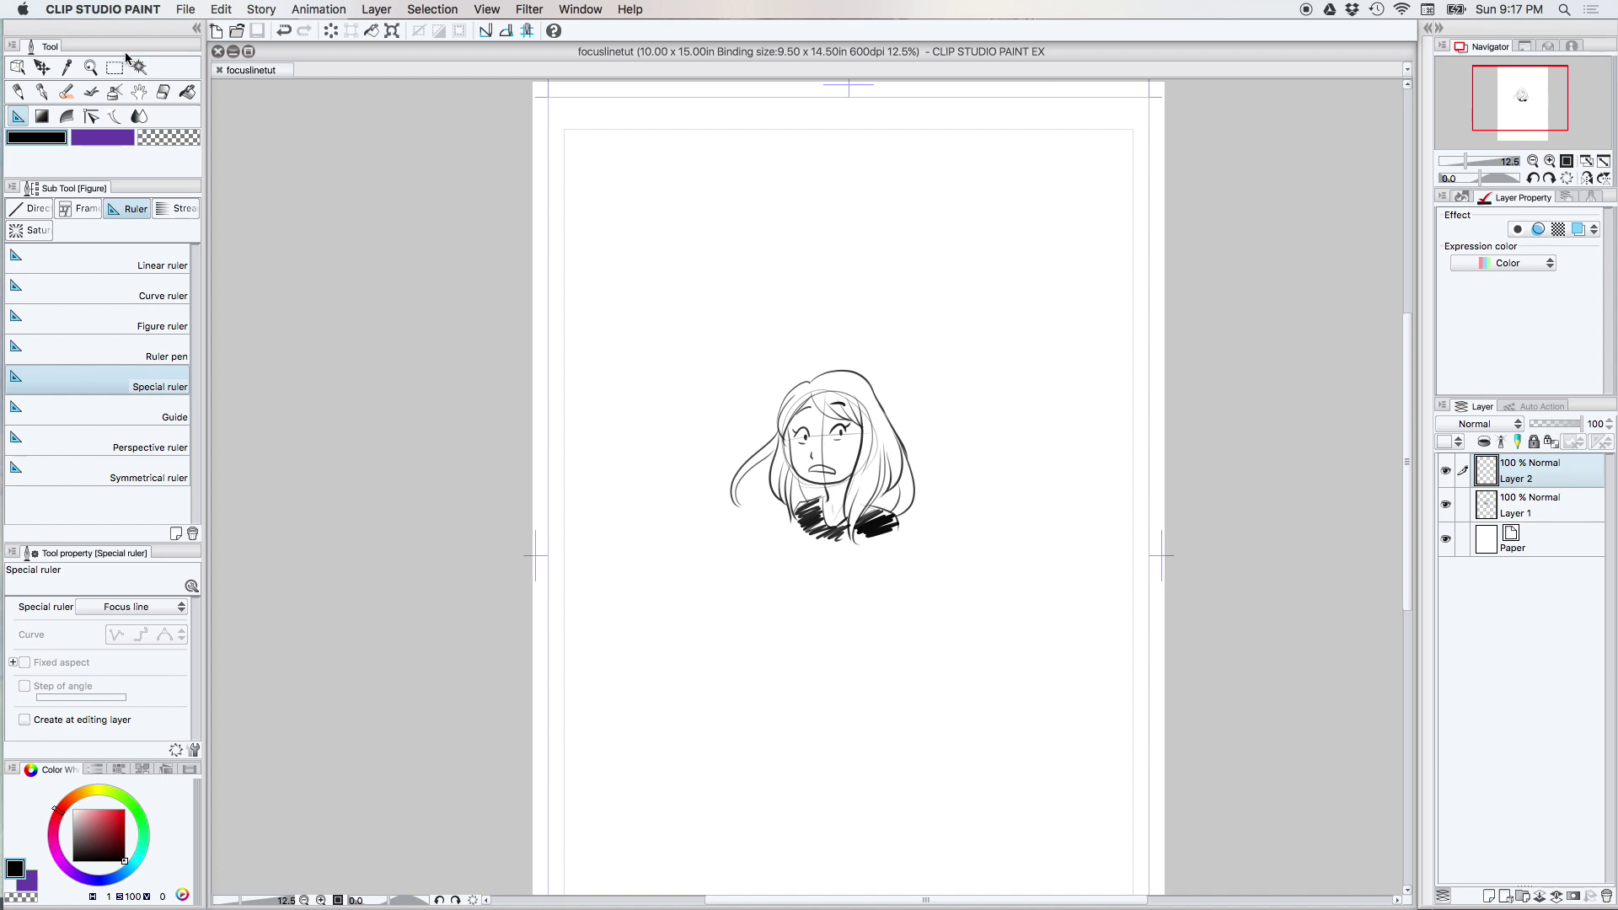
pyautogui.click(91, 66)
# Step: Zoom to 25% and place a Focus line ruler centred between the girl's eyes
pyautogui.click(855, 481)
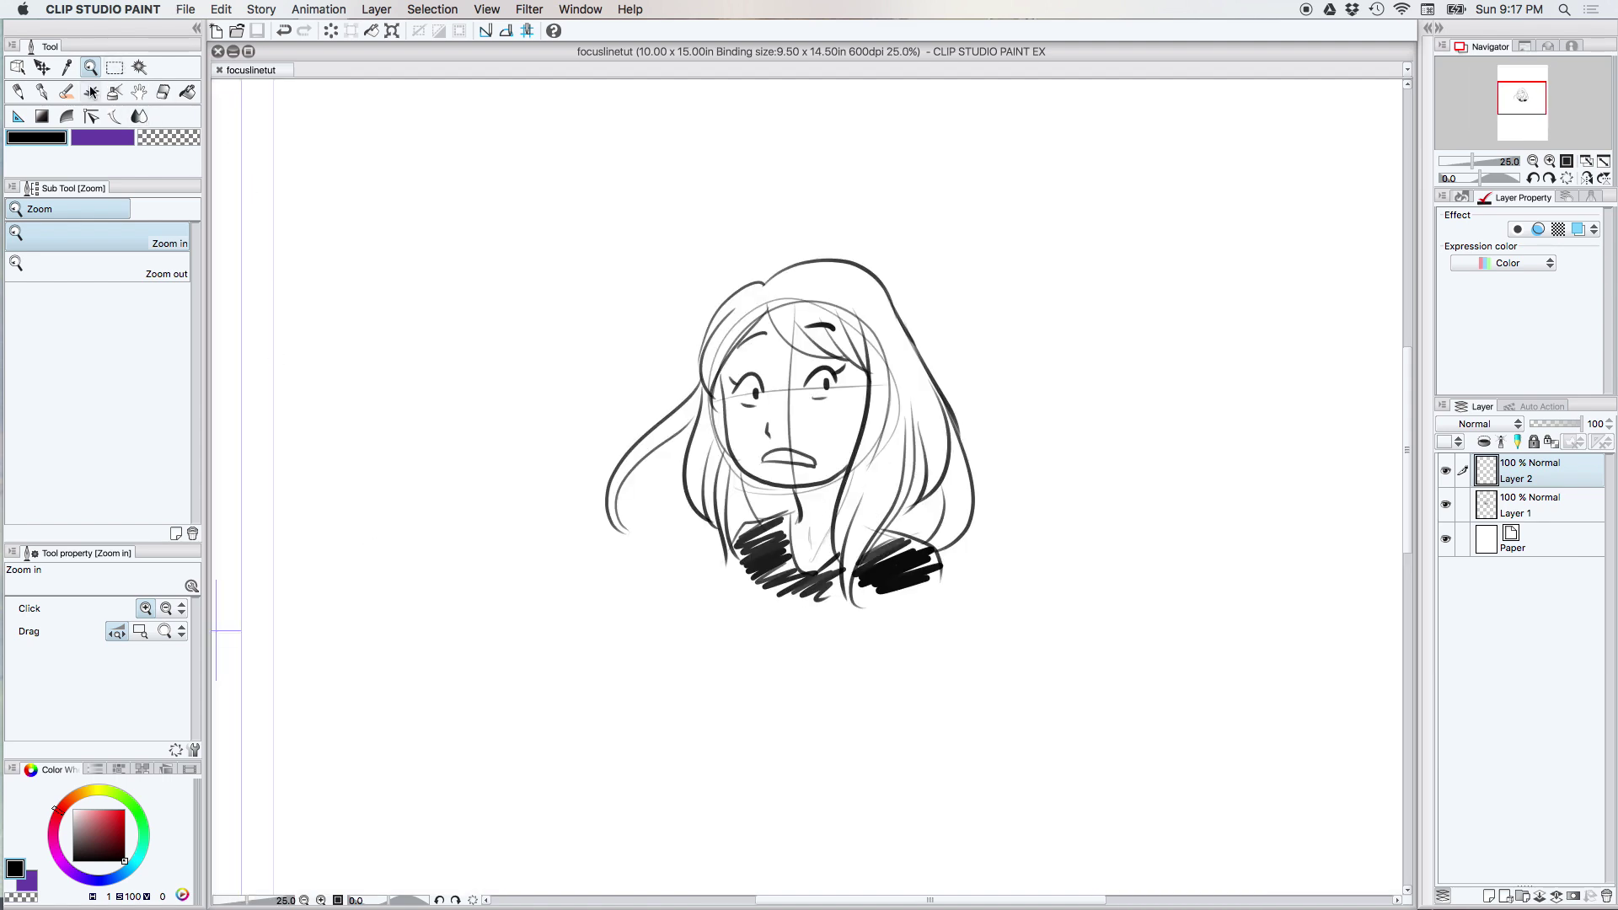
pyautogui.click(18, 116)
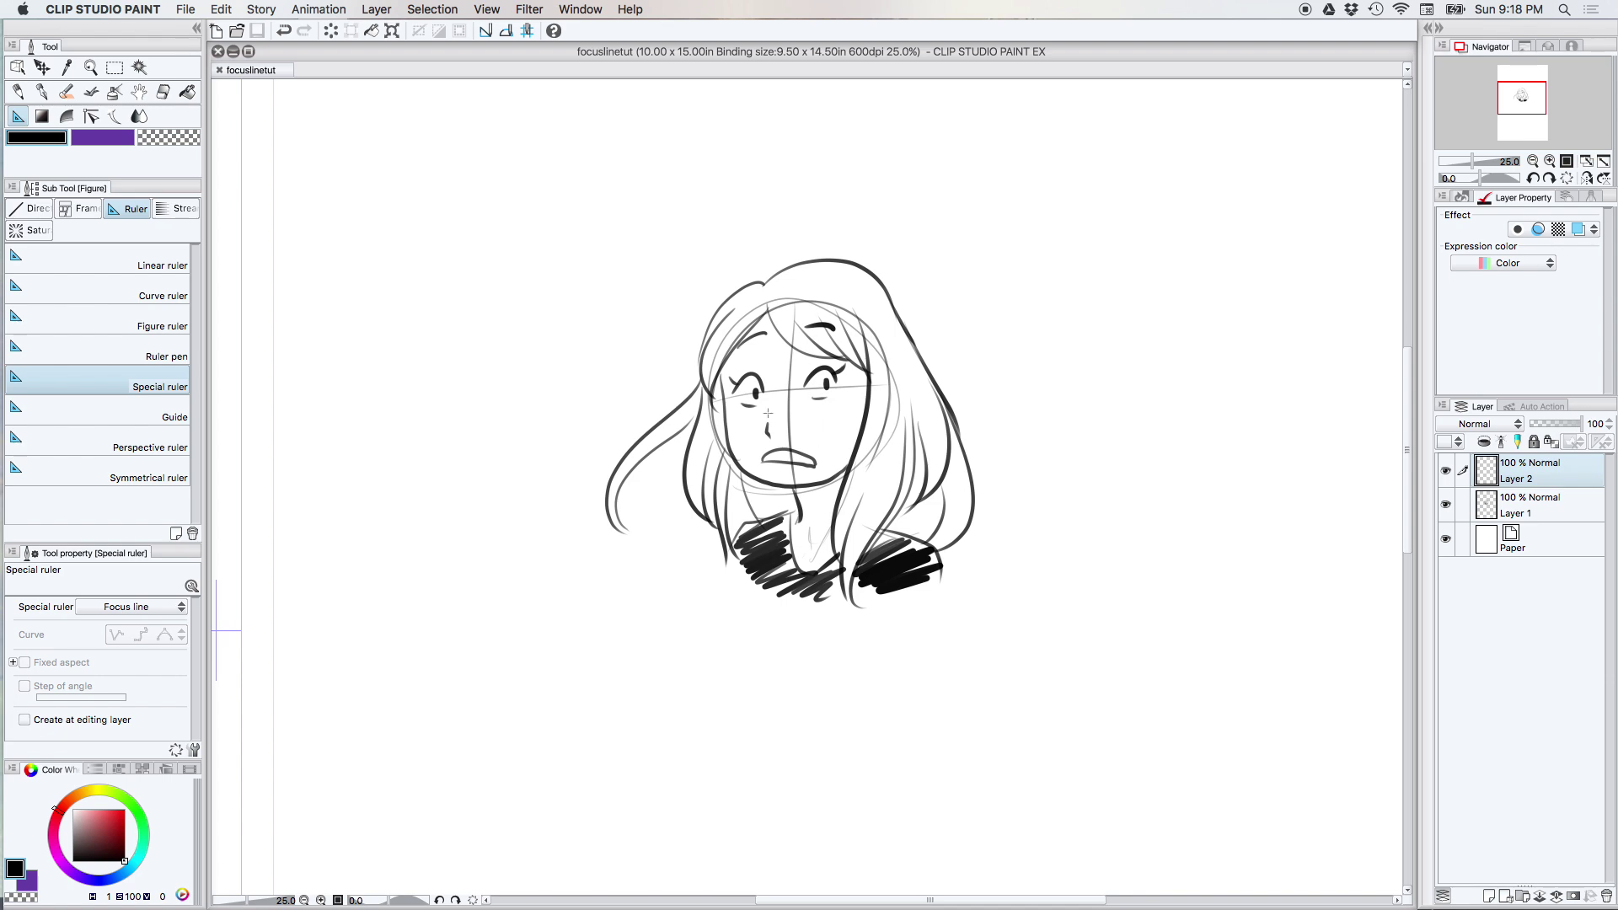
pyautogui.click(784, 401)
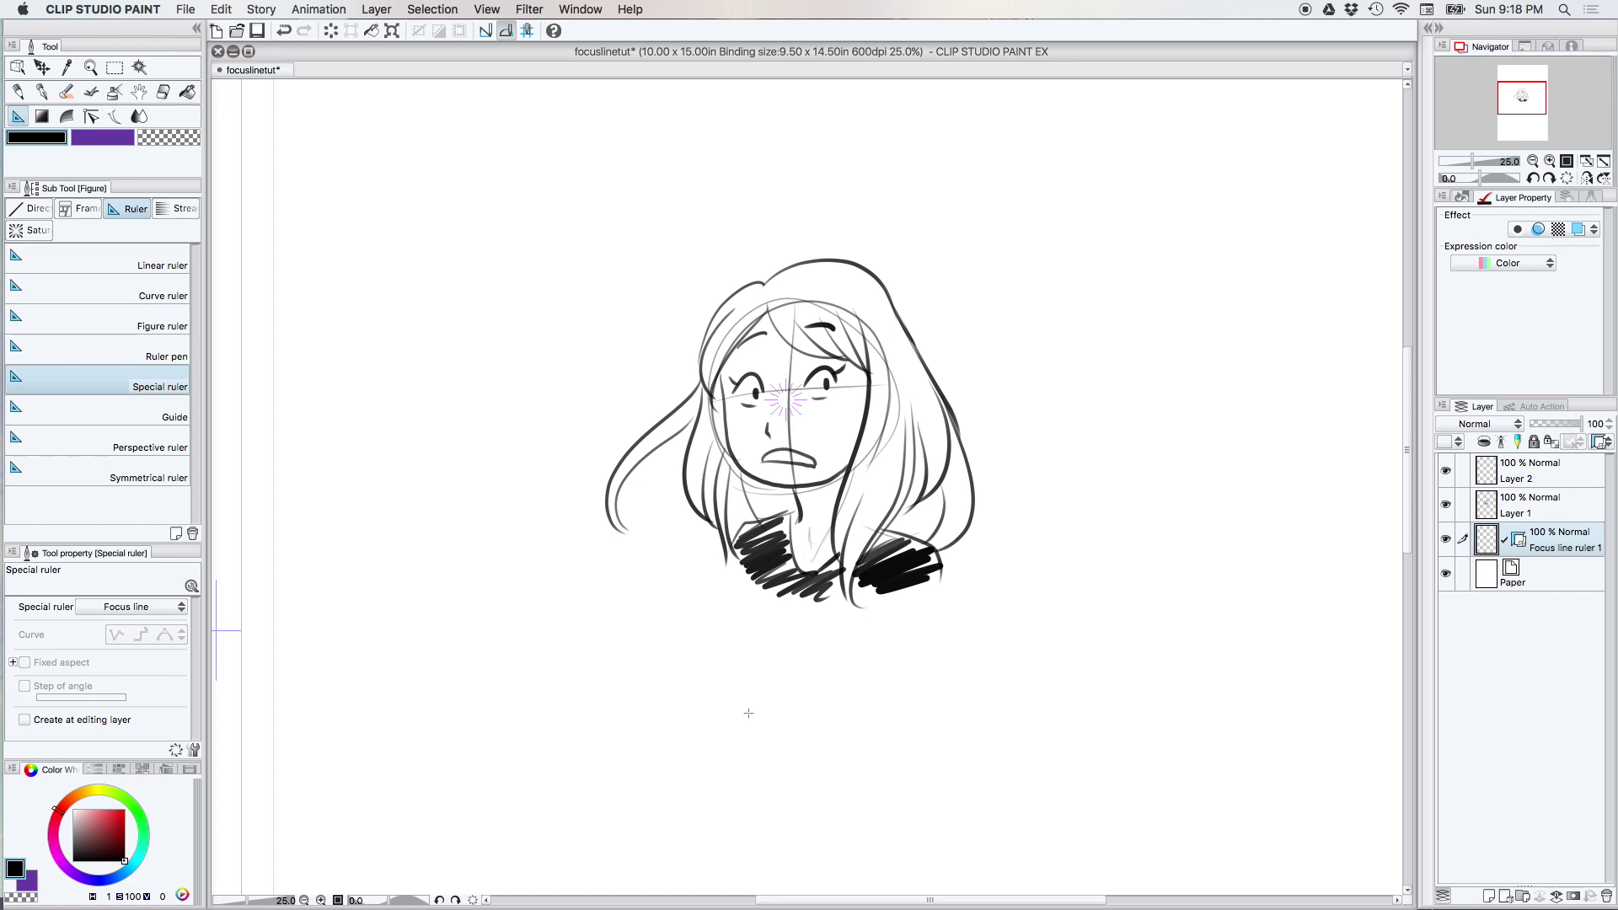
# Step: Make Layer 2 the drawing layer, toggle the ruler's visibility, and select the Darker pencil
pyautogui.click(1546, 481)
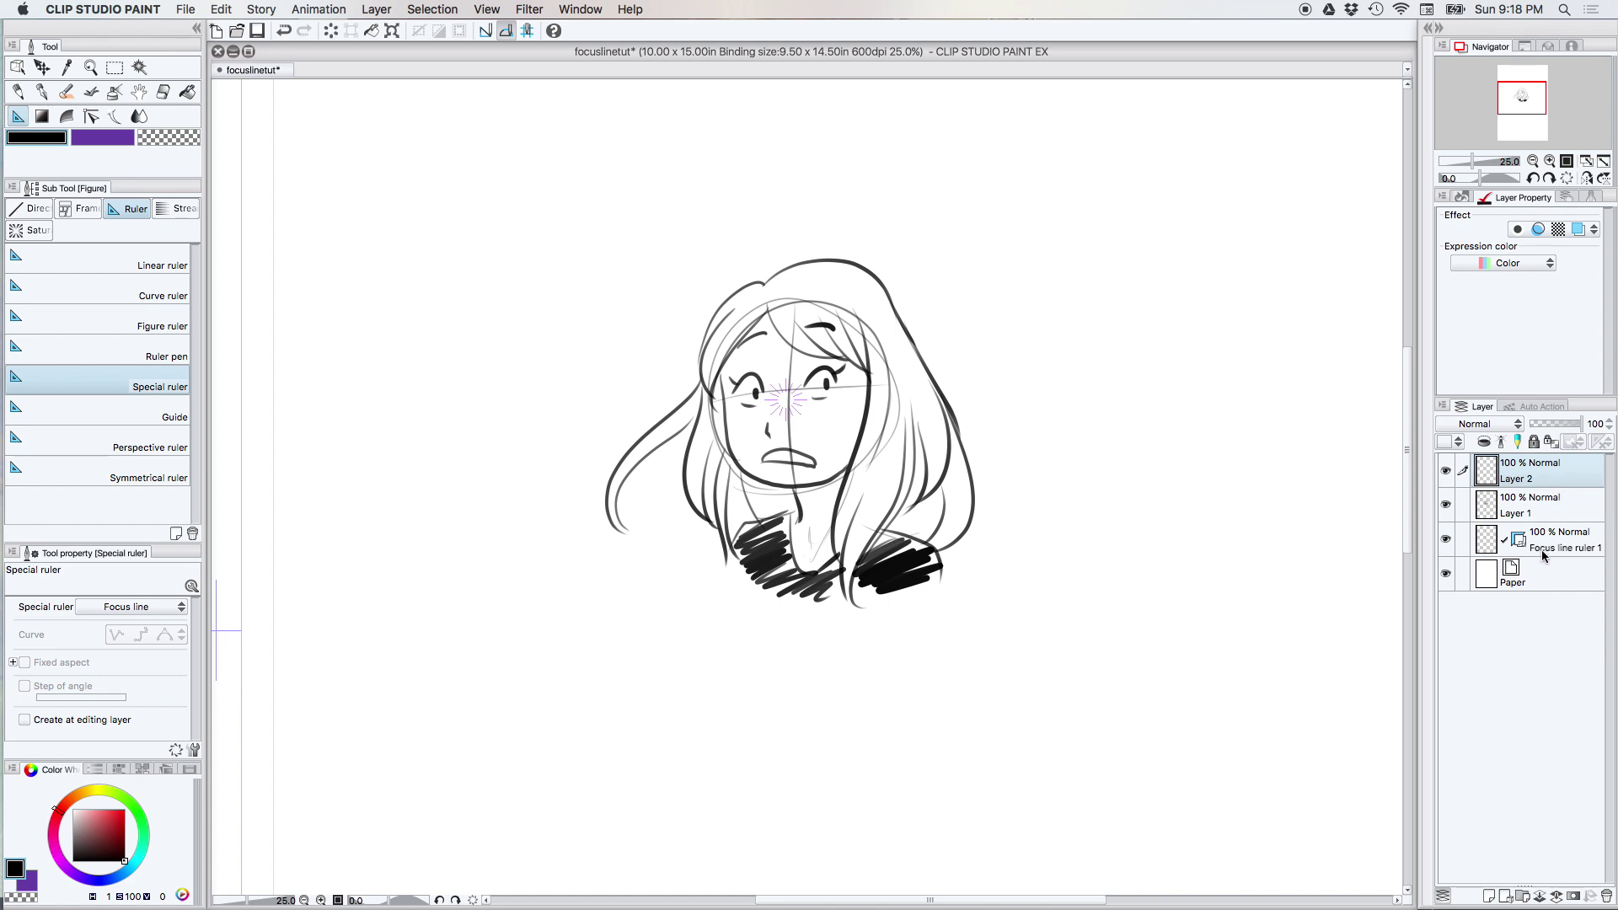
pyautogui.click(1445, 539)
pyautogui.click(1445, 539)
pyautogui.click(17, 91)
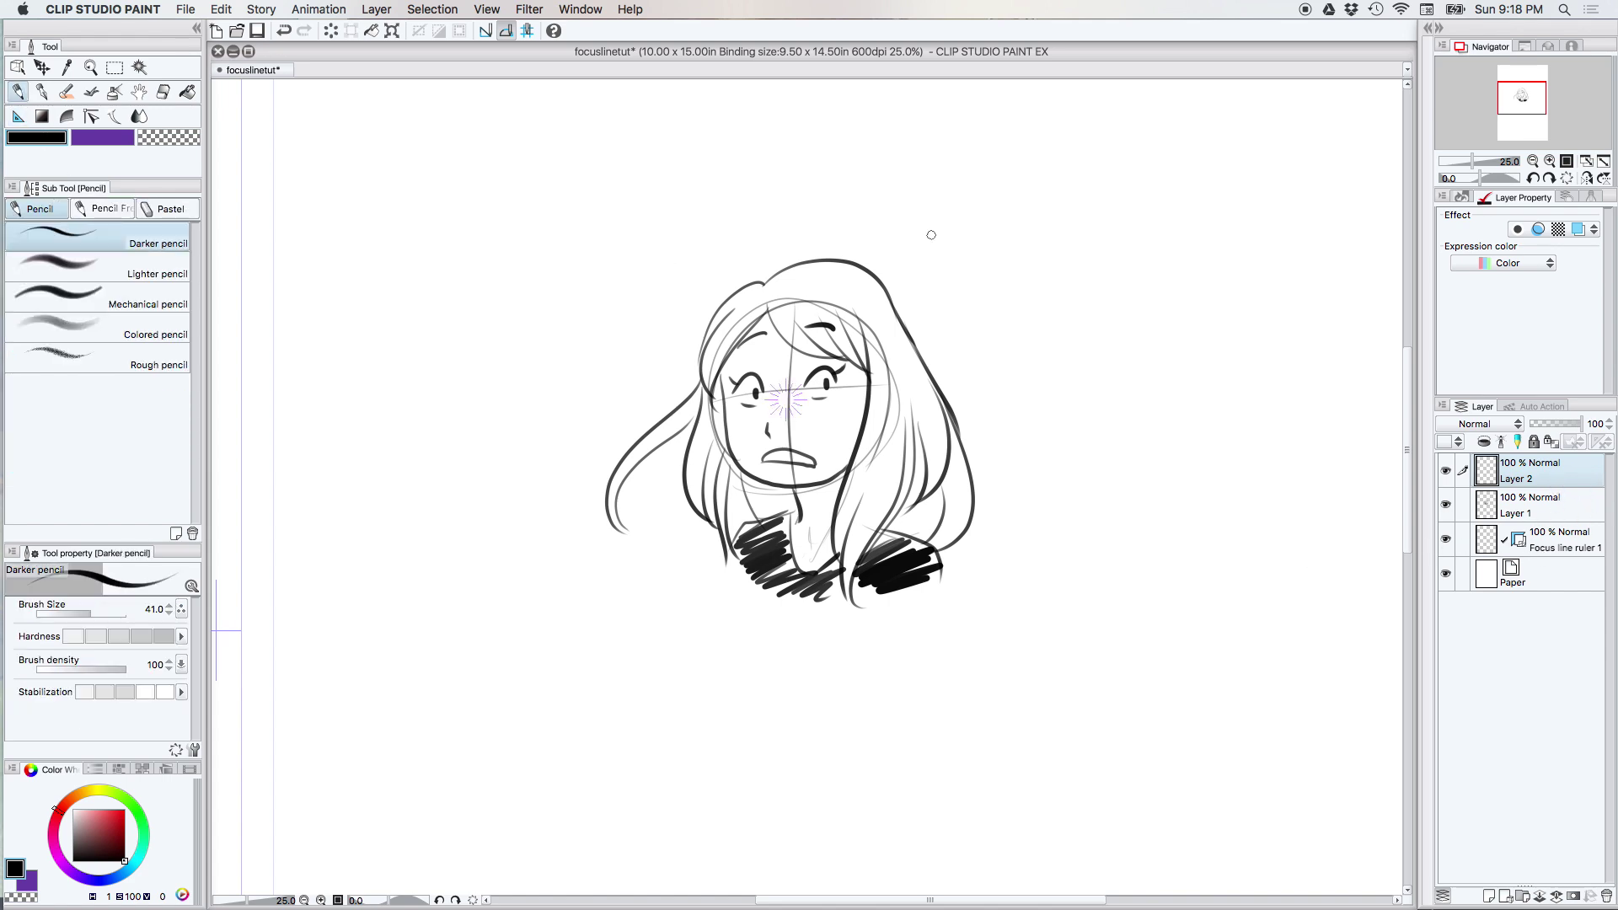
# Step: Pencil focus lines converging on her face from the upper right, above, left, and below
pyautogui.moveTo(1059, 212); pyautogui.dragTo(845, 361)
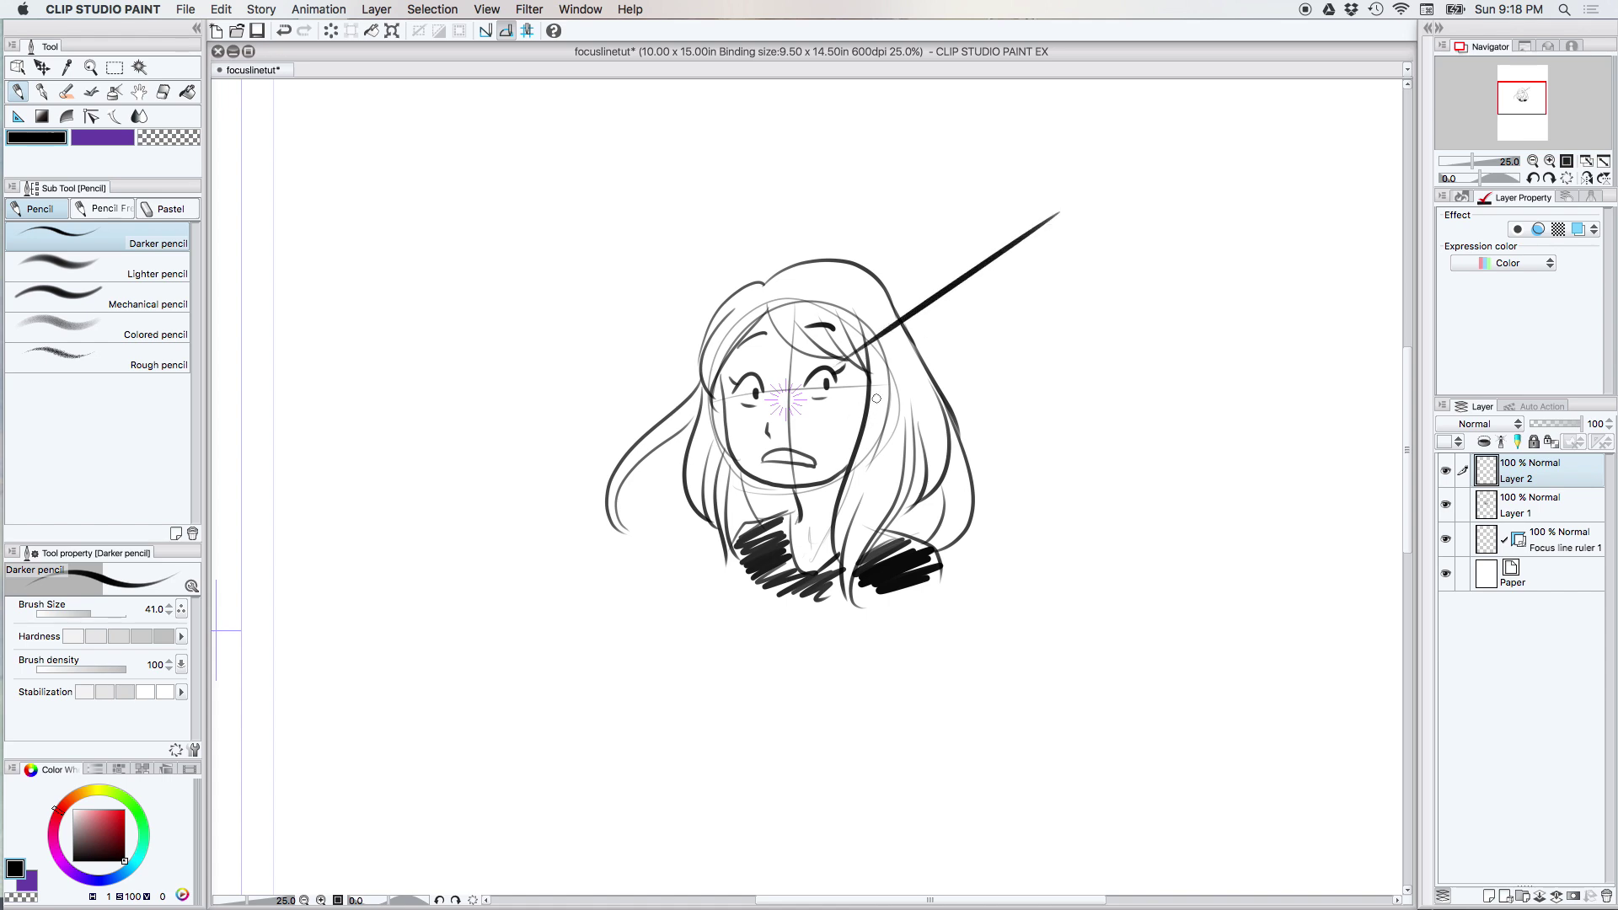
pyautogui.moveTo(997, 153); pyautogui.dragTo(847, 347)
pyautogui.moveTo(878, 154); pyautogui.dragTo(813, 324)
pyautogui.moveTo(790, 157); pyautogui.dragTo(790, 341)
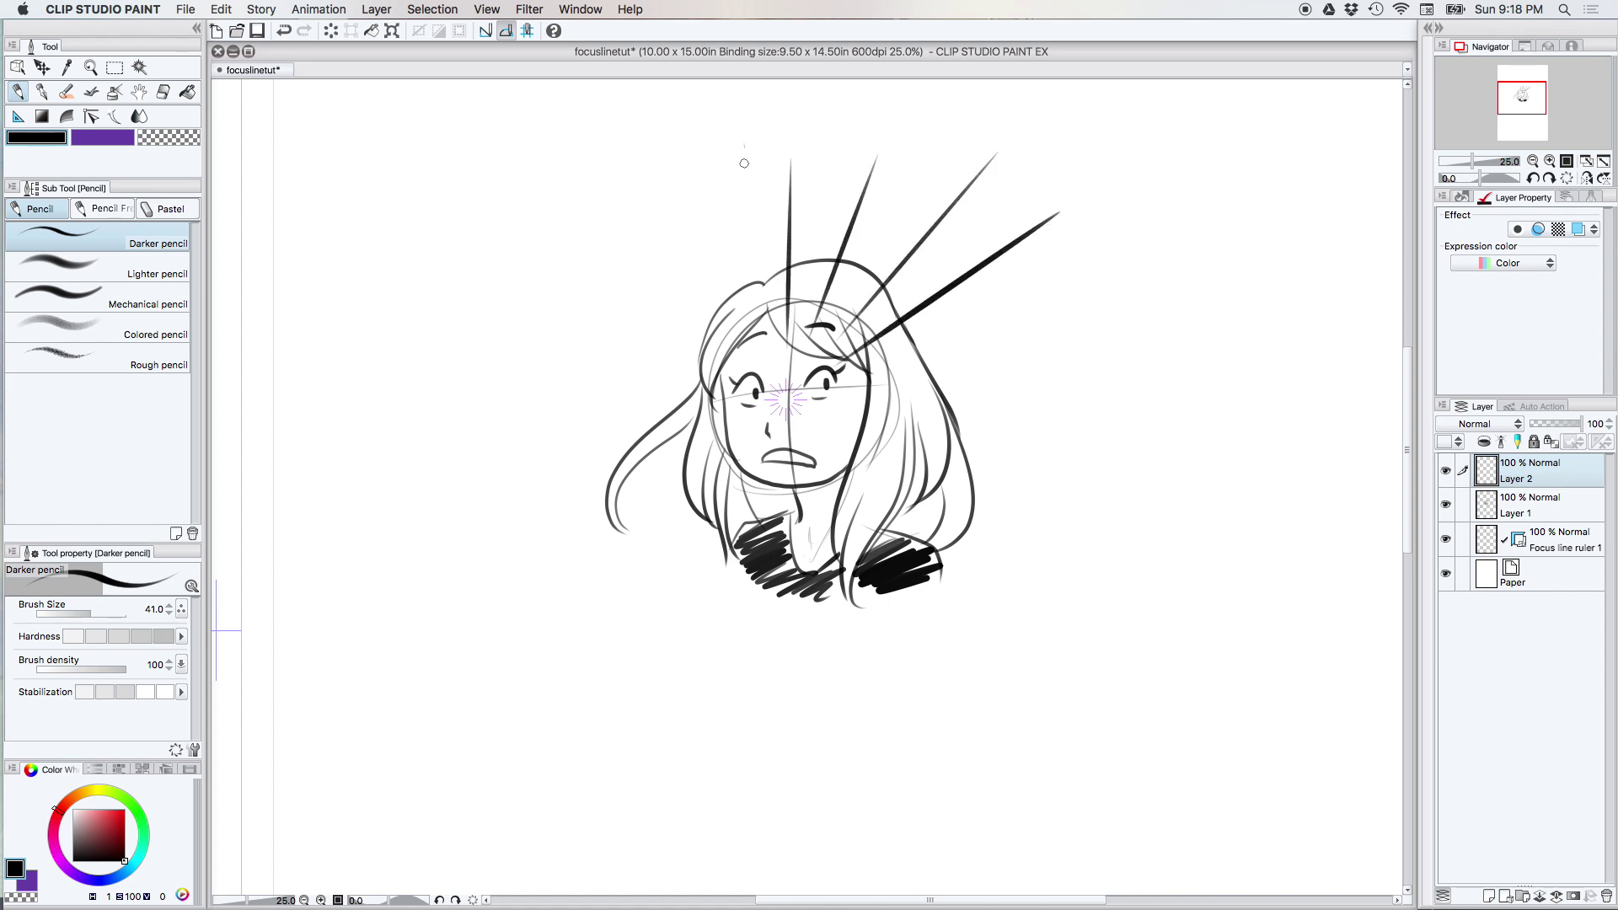
pyautogui.moveTo(745, 147); pyautogui.dragTo(768, 358)
pyautogui.moveTo(674, 187); pyautogui.dragTo(755, 358)
pyautogui.moveTo(622, 222); pyautogui.dragTo(745, 358)
pyautogui.moveTo(573, 260)
pyautogui.mouseDown()
pyautogui.moveTo(640, 333)
pyautogui.moveTo(721, 357)
pyautogui.mouseUp()
pyautogui.moveTo(521, 360); pyautogui.dragTo(690, 384)
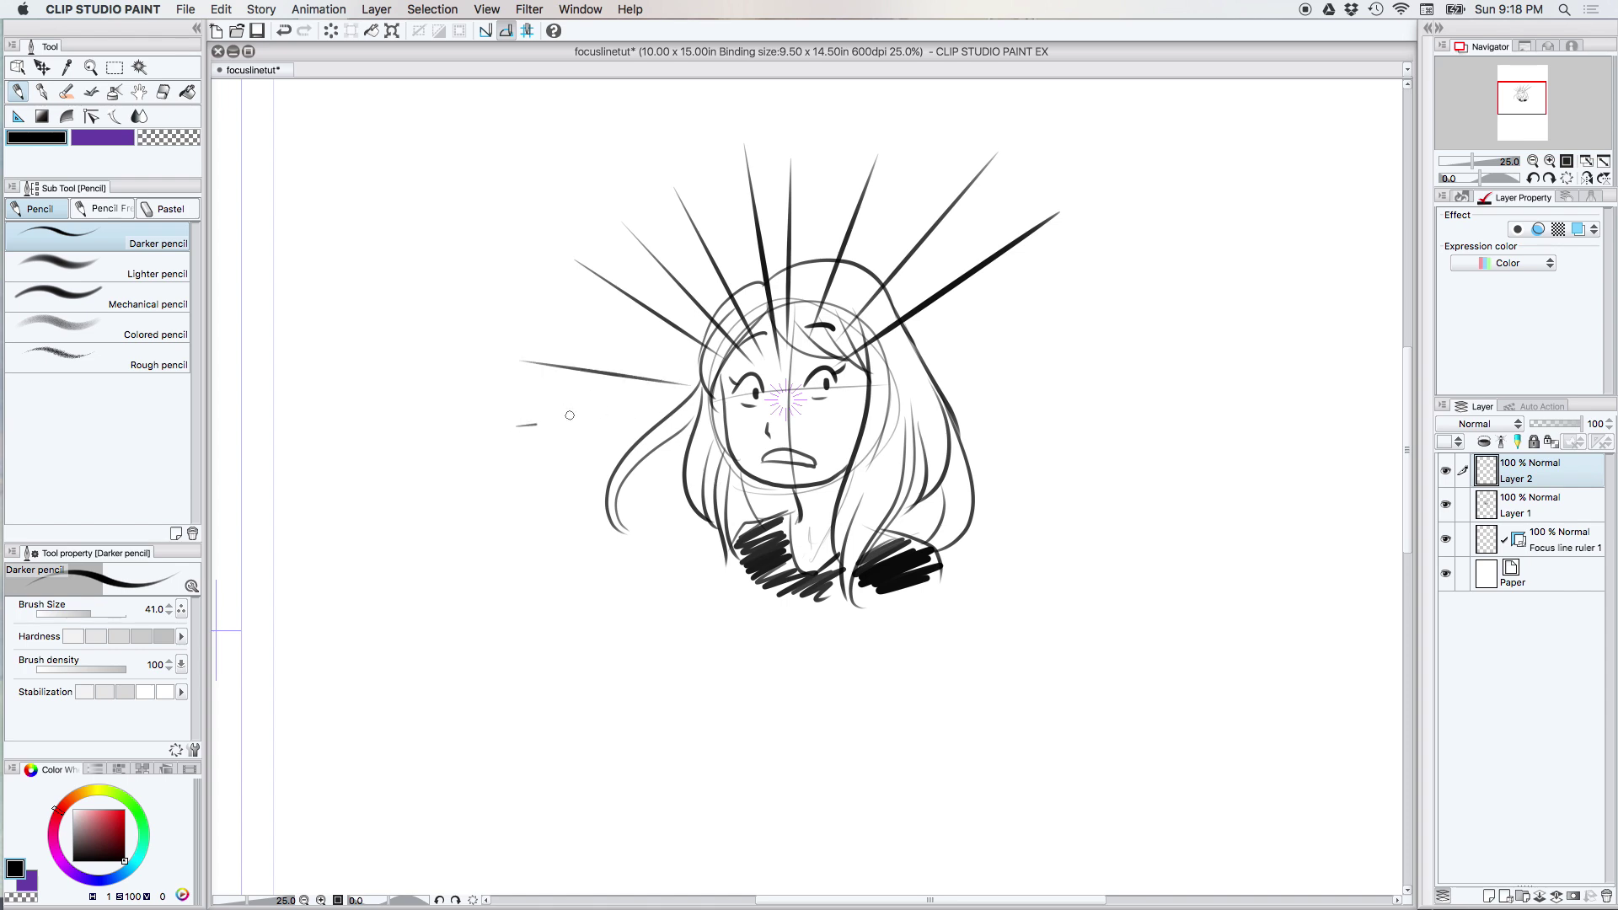
pyautogui.moveTo(515, 425); pyautogui.dragTo(691, 412)
pyautogui.moveTo(506, 538); pyautogui.dragTo(738, 421)
pyautogui.moveTo(649, 665)
pyautogui.mouseDown()
pyautogui.moveTo(758, 455)
pyautogui.moveTo(565, 684)
pyautogui.mouseUp()
pyautogui.moveTo(680, 473); pyautogui.dragTo(487, 610)
pyautogui.moveTo(699, 465); pyautogui.dragTo(433, 663)
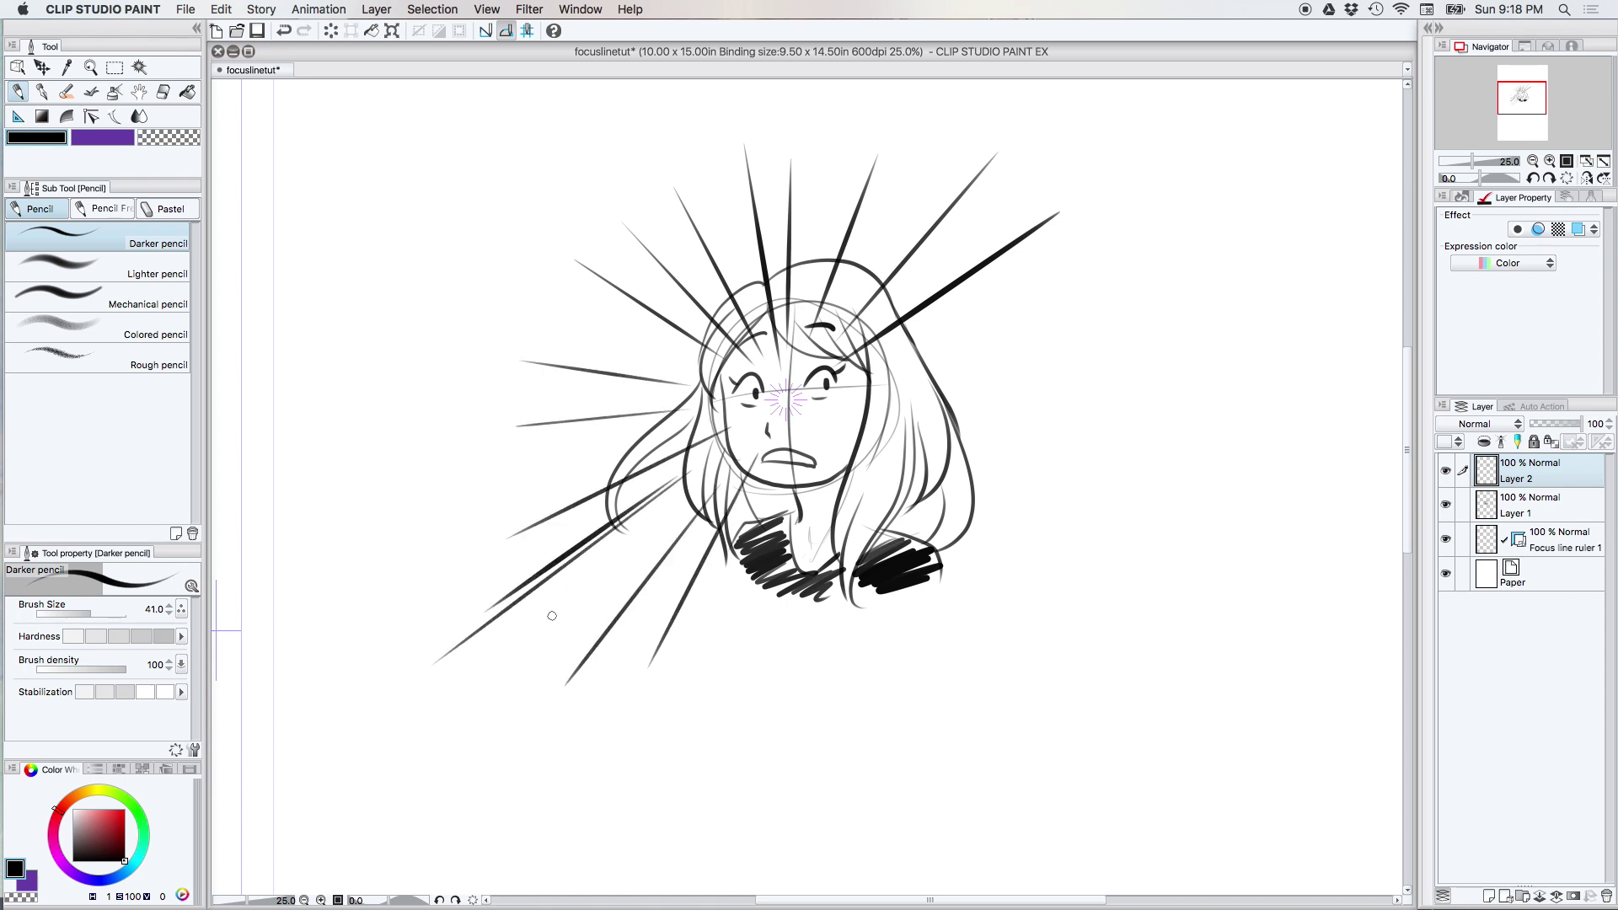
pyautogui.moveTo(676, 516); pyautogui.dragTo(499, 708)
pyautogui.moveTo(735, 546)
pyautogui.mouseDown()
pyautogui.moveTo(677, 706)
pyautogui.moveTo(748, 752)
pyautogui.mouseUp()
pyautogui.moveTo(776, 567)
pyautogui.mouseDown()
pyautogui.moveTo(768, 739)
pyautogui.moveTo(841, 723)
pyautogui.mouseUp()
pyautogui.moveTo(845, 583); pyautogui.dragTo(895, 701)
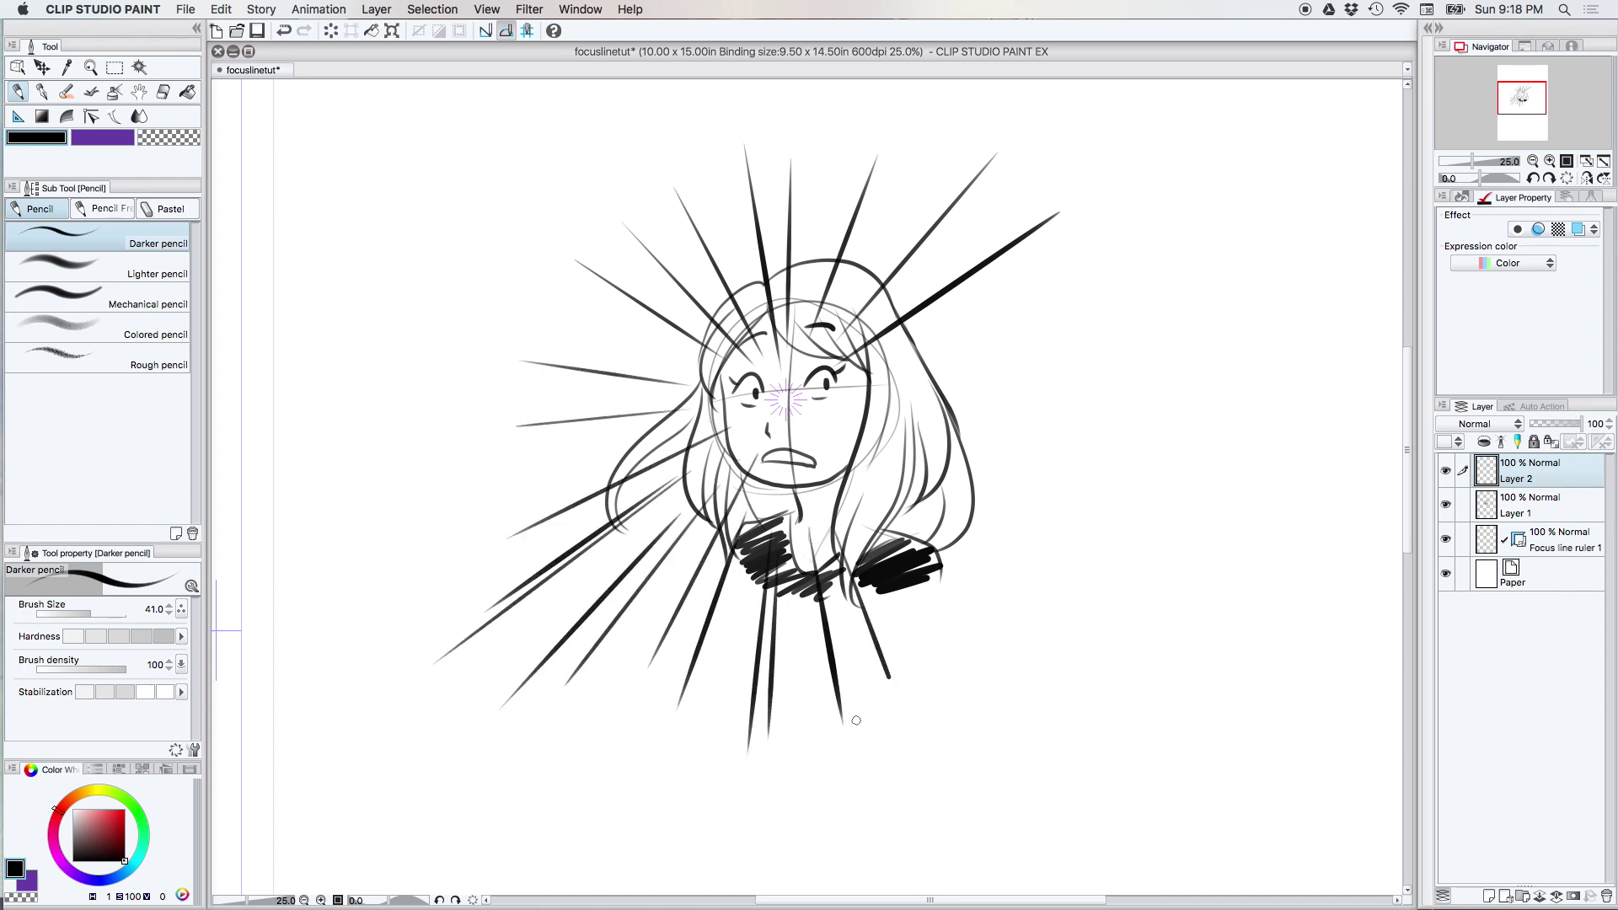
pyautogui.moveTo(902, 587); pyautogui.dragTo(965, 684)
# Step: Add a dense set of focus lines along her right side, upper right through lower right
pyautogui.moveTo(882, 358); pyautogui.dragTo(1099, 268)
pyautogui.moveTo(899, 396); pyautogui.dragTo(1057, 392)
pyautogui.moveTo(905, 402); pyautogui.dragTo(1109, 406)
pyautogui.moveTo(895, 436); pyautogui.dragTo(1118, 509)
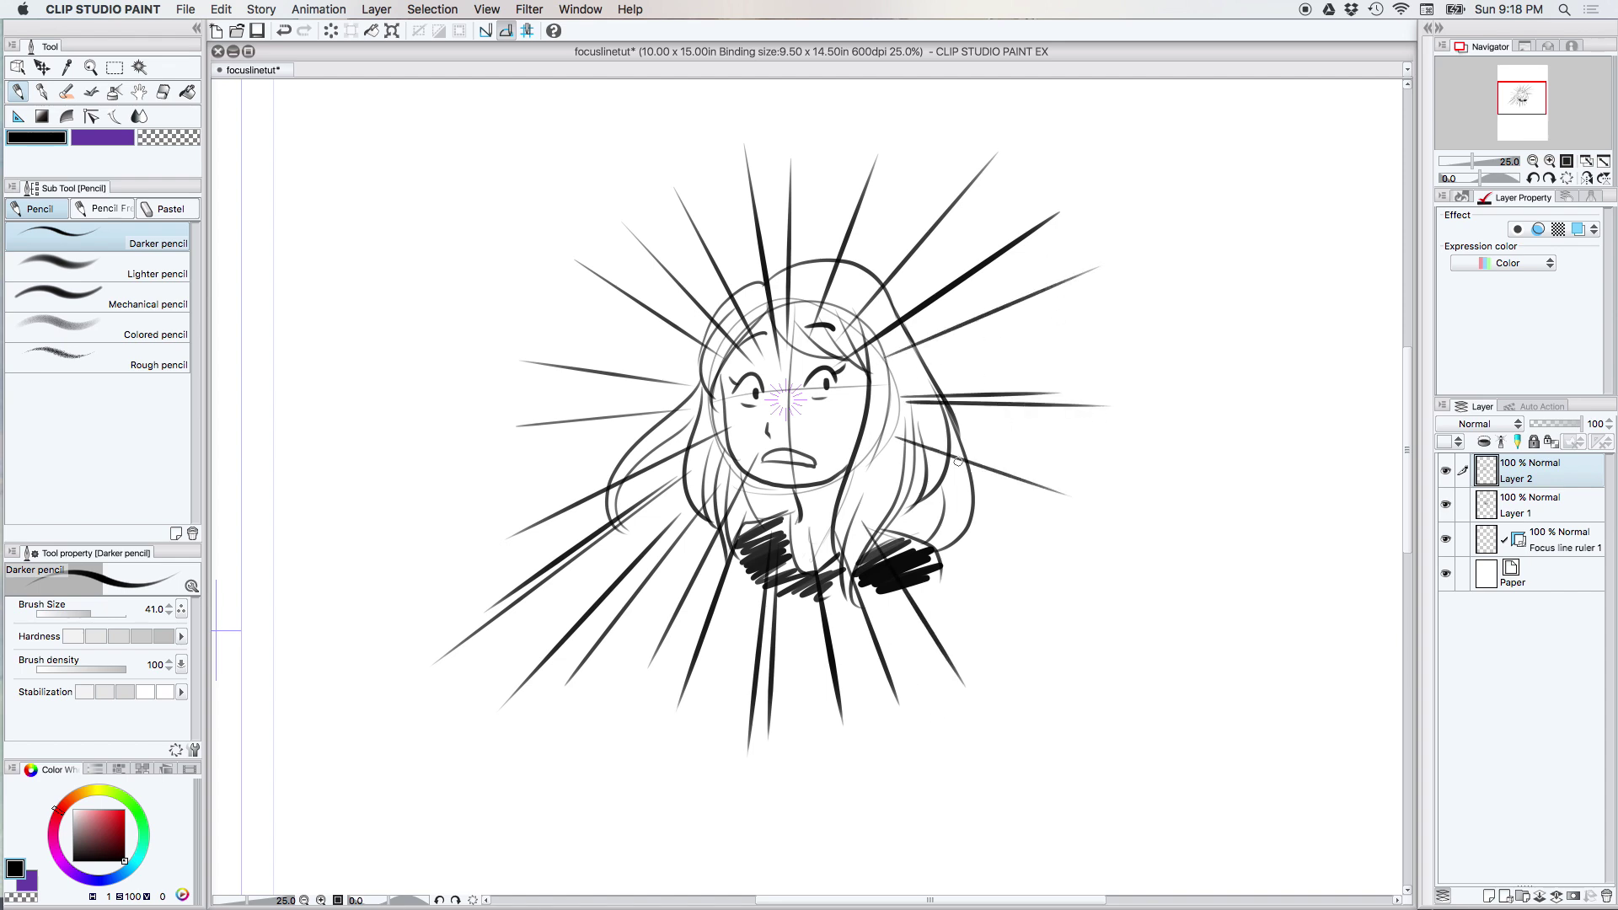
pyautogui.moveTo(900, 513); pyautogui.dragTo(1042, 653)
pyautogui.moveTo(933, 552); pyautogui.dragTo(1048, 672)
pyautogui.moveTo(891, 478); pyautogui.dragTo(1114, 644)
pyautogui.moveTo(902, 368); pyautogui.dragTo(1182, 294)
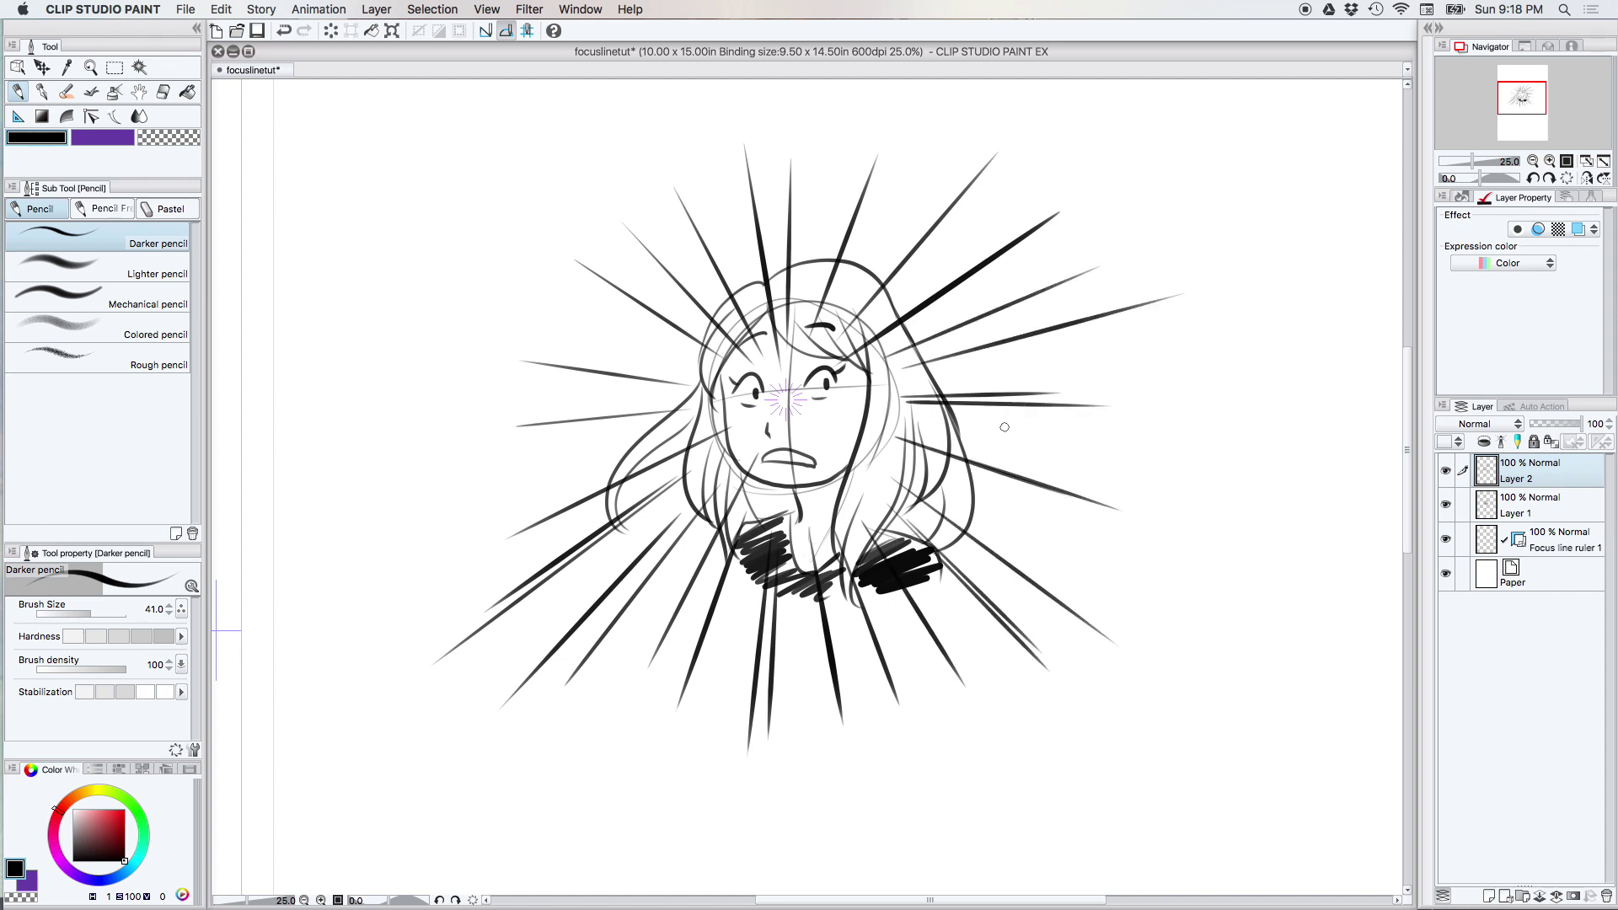
pyautogui.moveTo(935, 427)
pyautogui.mouseDown()
pyautogui.moveTo(1171, 472)
pyautogui.moveTo(1137, 489)
pyautogui.mouseUp()
pyautogui.moveTo(1000, 424); pyautogui.dragTo(1162, 440)
pyautogui.moveTo(992, 413); pyautogui.dragTo(1139, 418)
pyautogui.moveTo(981, 376); pyautogui.dragTo(1213, 342)
# Step: Fill gaps above and left of her head with more lines, then fade Layer 2 to 34% opacity
pyautogui.moveTo(819, 165); pyautogui.dragTo(792, 352)
pyautogui.moveTo(750, 177); pyautogui.dragTo(763, 341)
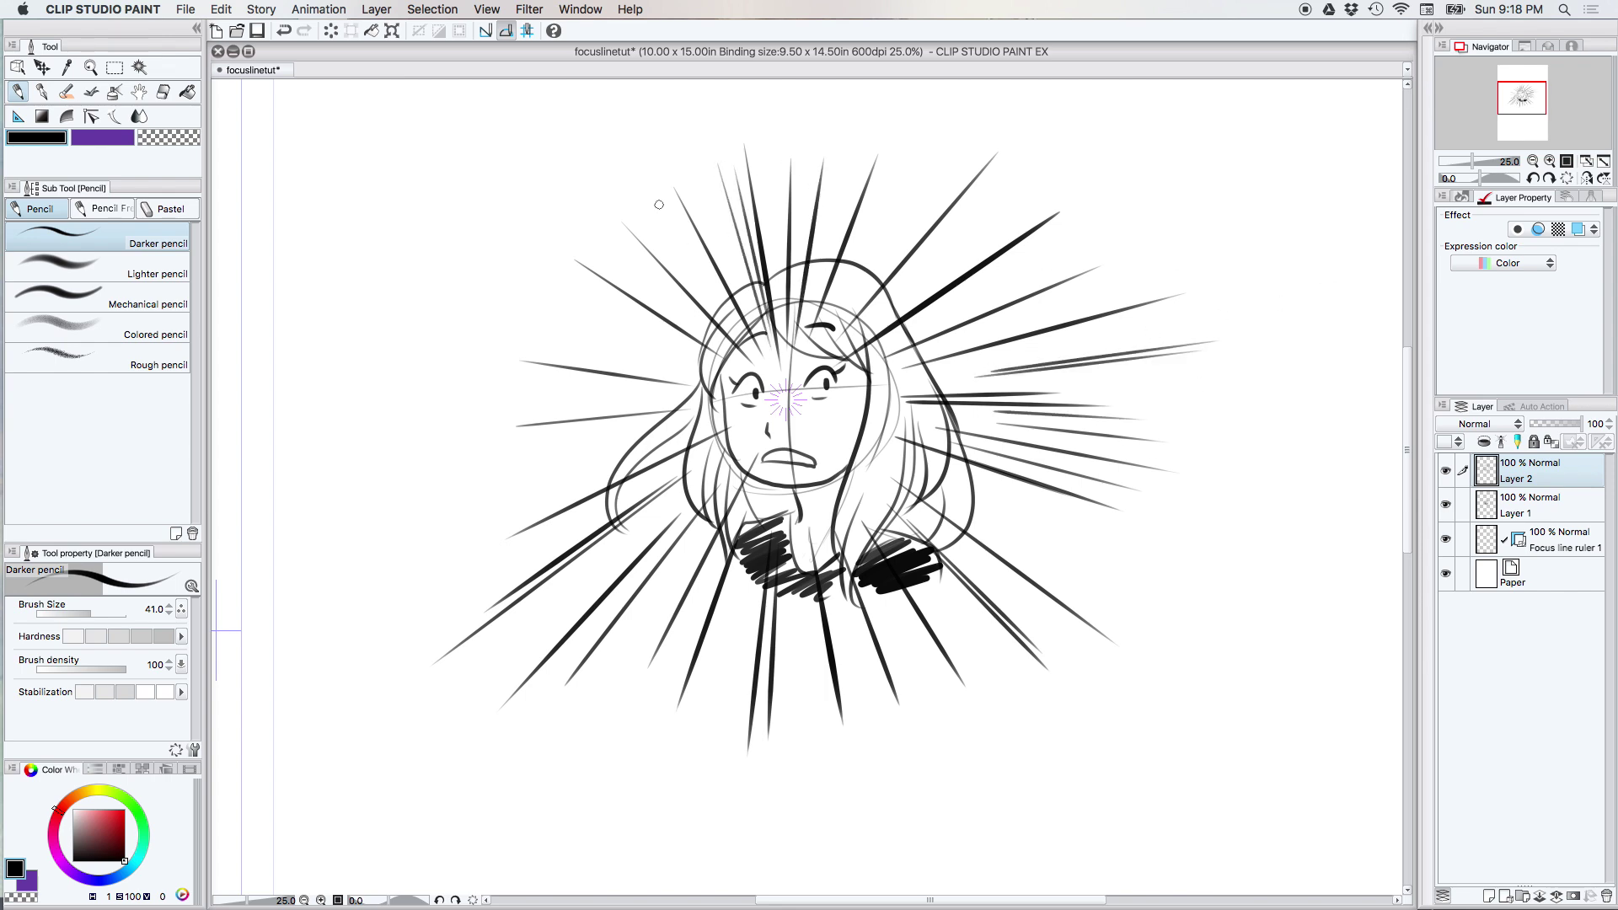
pyautogui.moveTo(654, 196); pyautogui.dragTo(750, 344)
pyautogui.moveTo(608, 255); pyautogui.dragTo(713, 341)
pyautogui.moveTo(576, 275); pyautogui.dragTo(708, 354)
pyautogui.moveTo(559, 318); pyautogui.dragTo(691, 369)
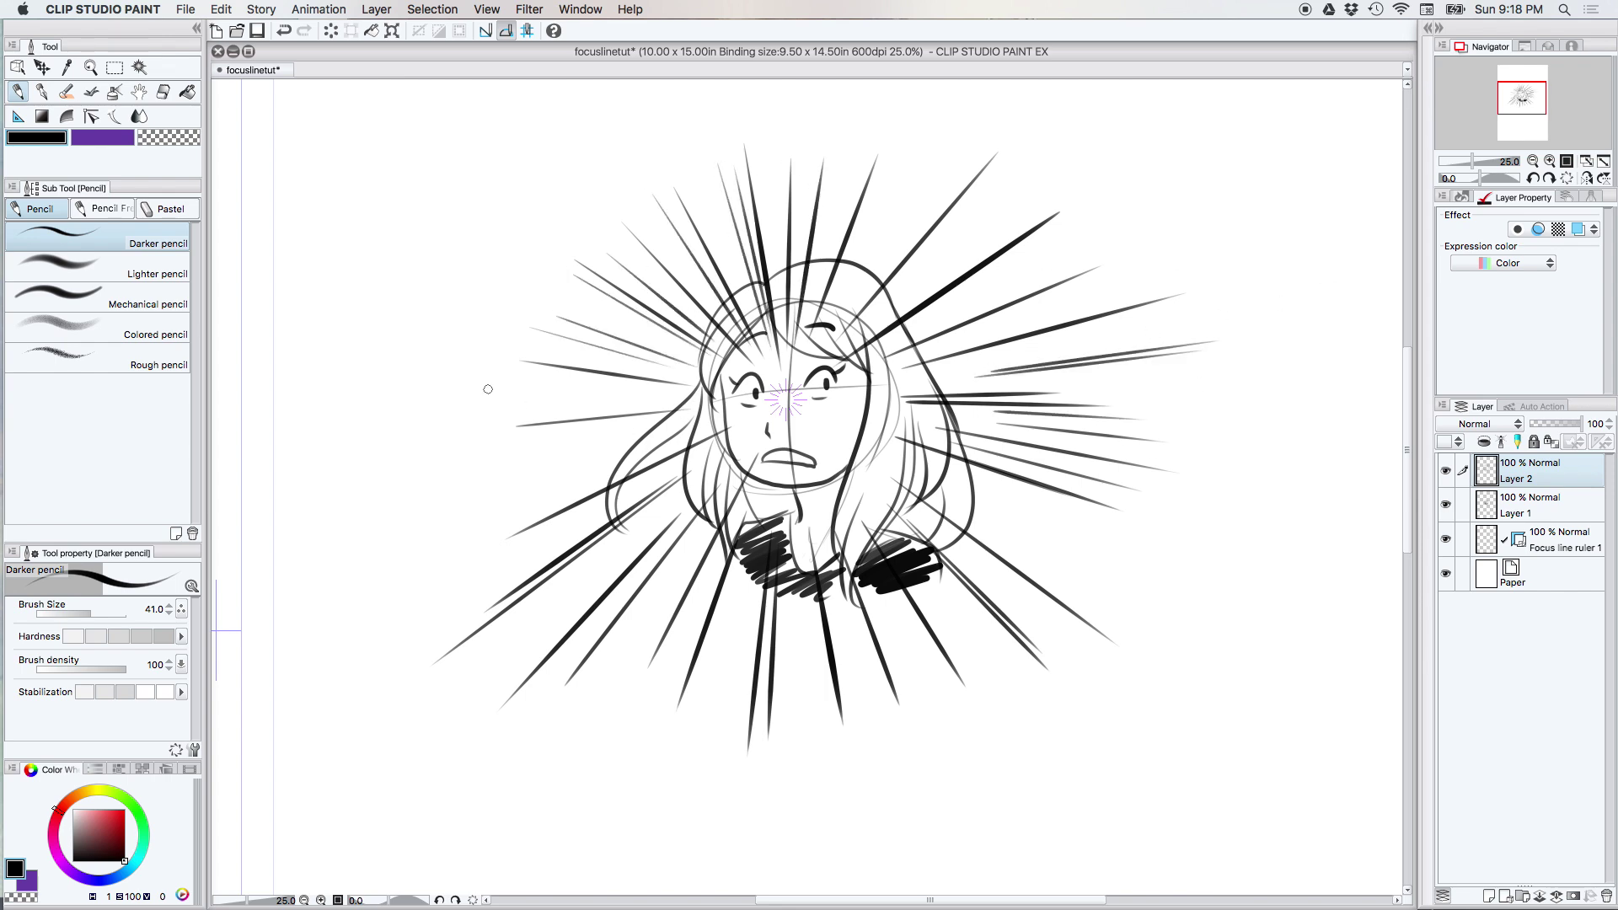
pyautogui.moveTo(463, 403); pyautogui.dragTo(687, 396)
pyautogui.moveTo(452, 437); pyautogui.dragTo(665, 407)
pyautogui.moveTo(392, 474); pyautogui.dragTo(674, 421)
pyautogui.moveTo(434, 551); pyautogui.dragTo(706, 436)
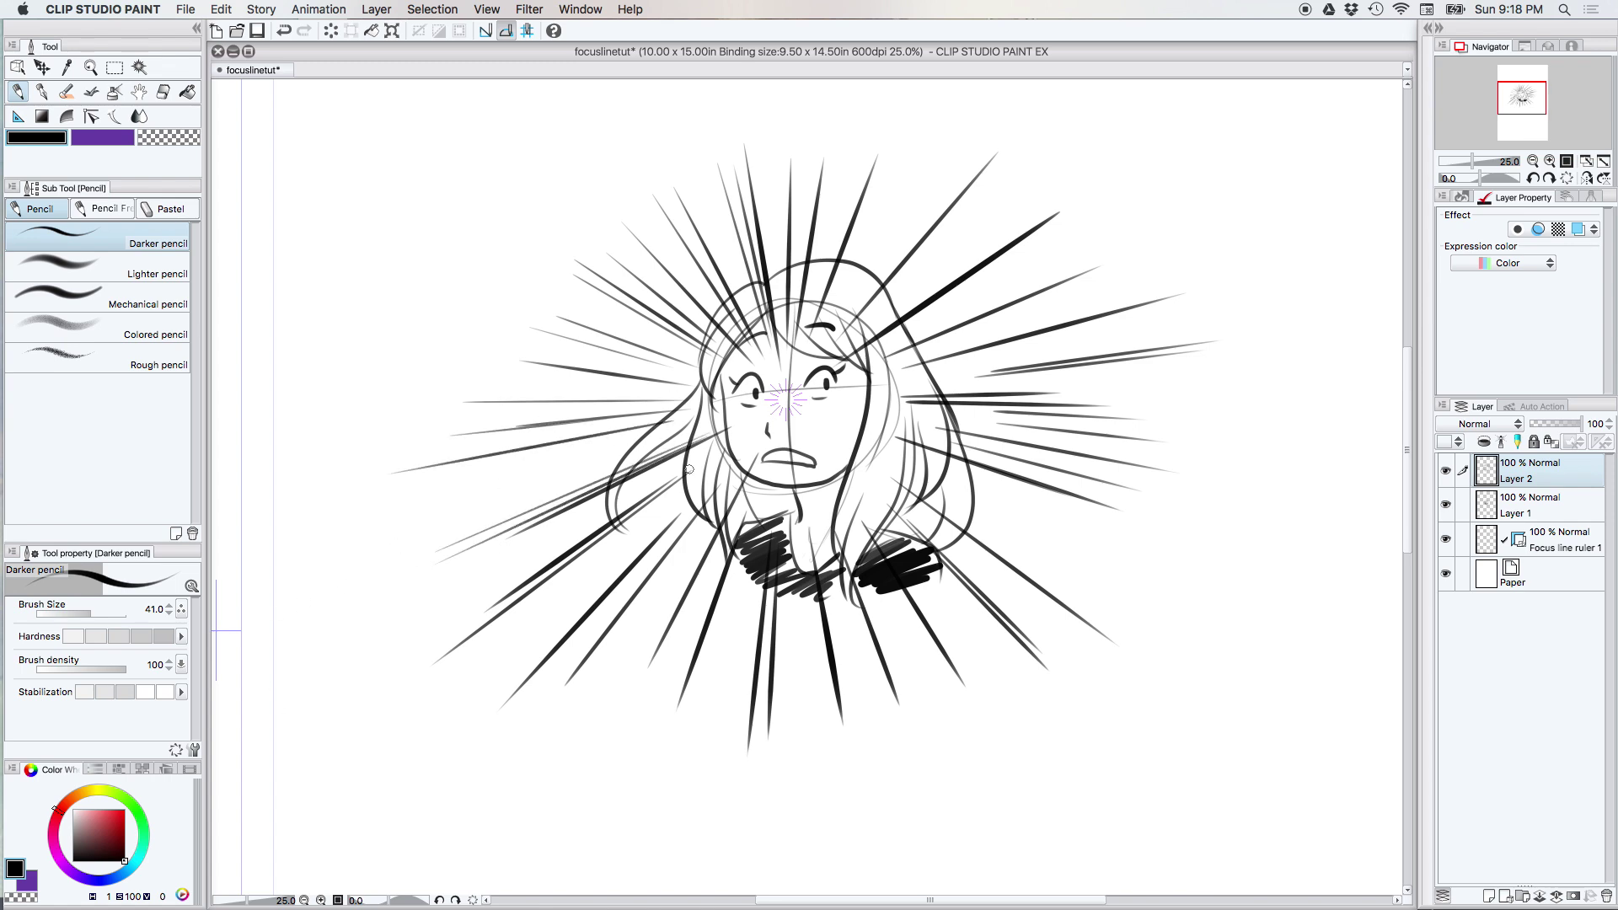
pyautogui.moveTo(497, 653); pyautogui.dragTo(701, 474)
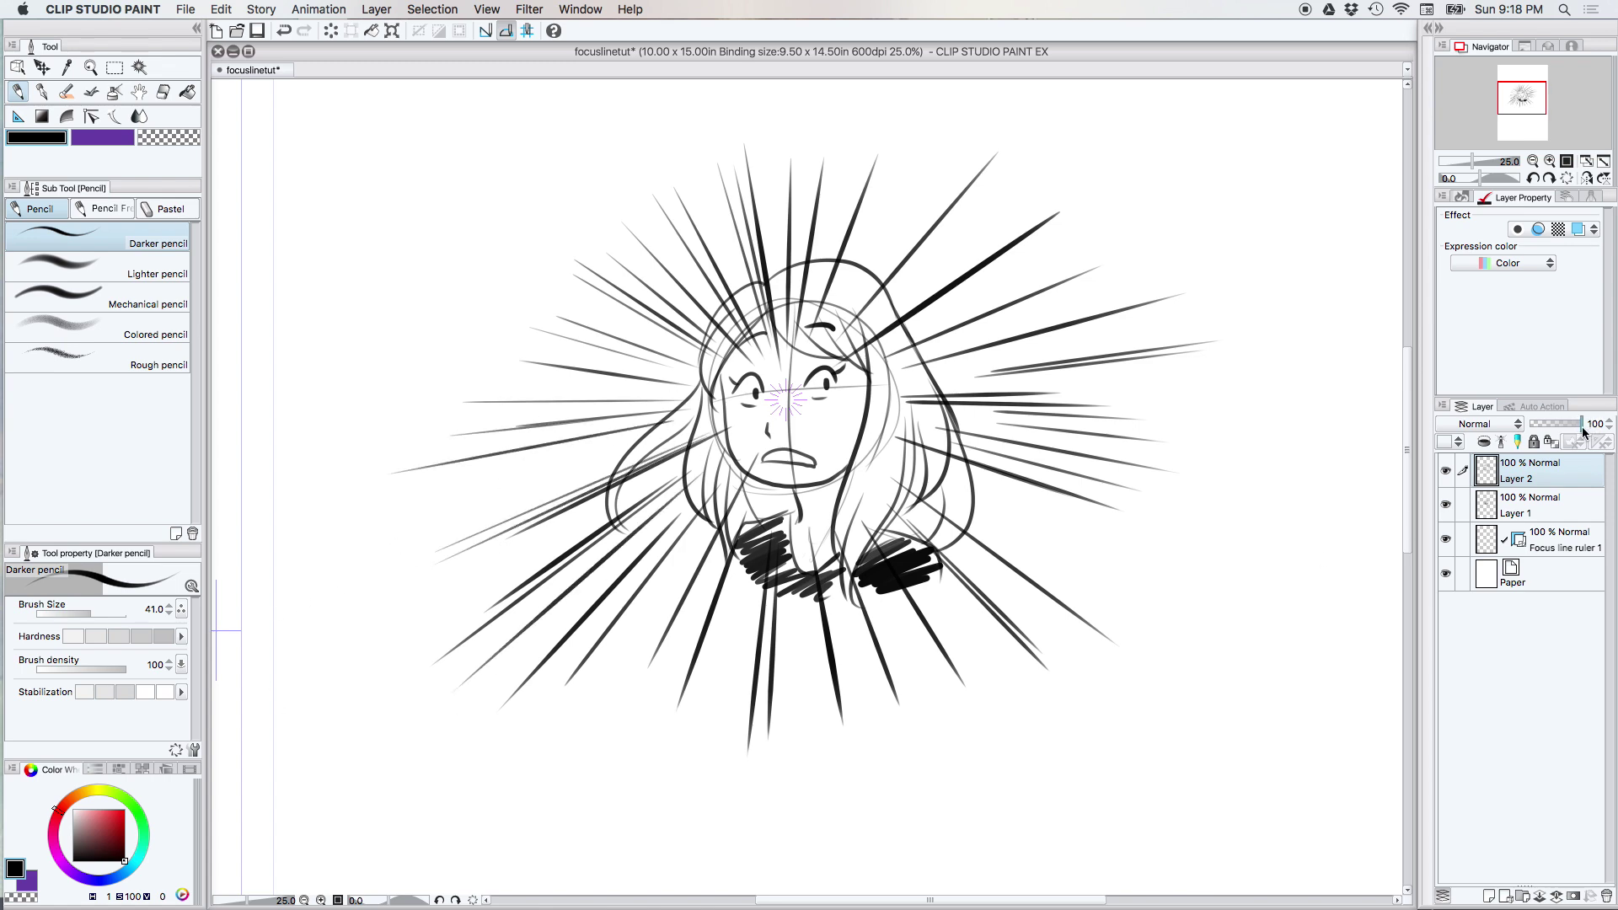
pyautogui.moveTo(1583, 422); pyautogui.dragTo(1543, 432)
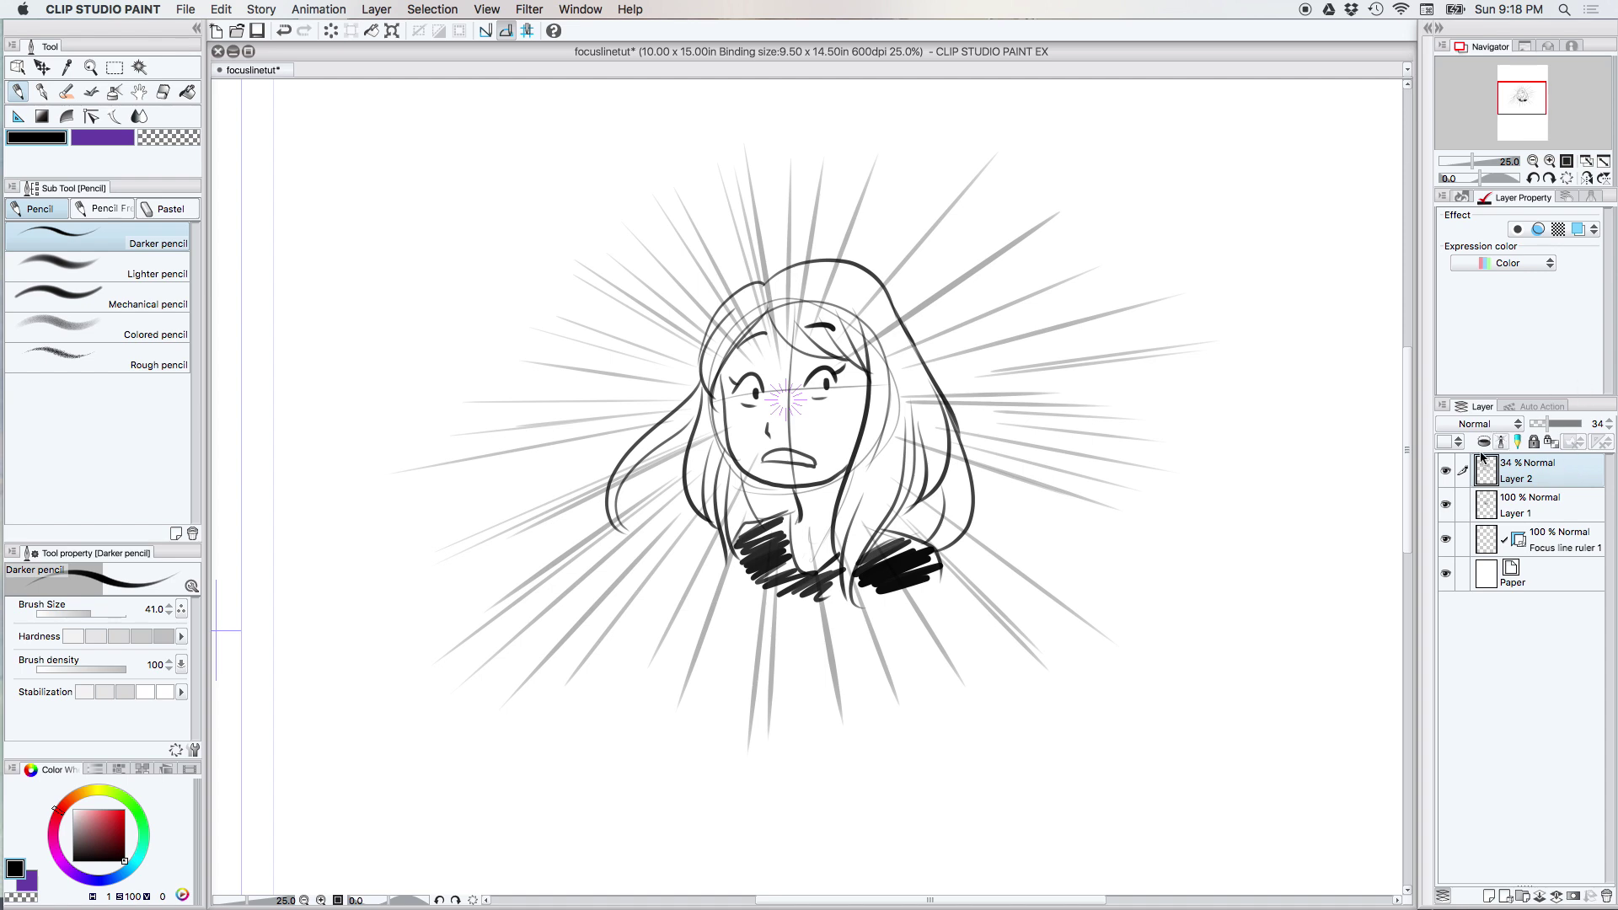
# Step: Hide Layer 2 and create a 60-line dot tone layer at 20% density from a small rectangle selection
pyautogui.click(1445, 471)
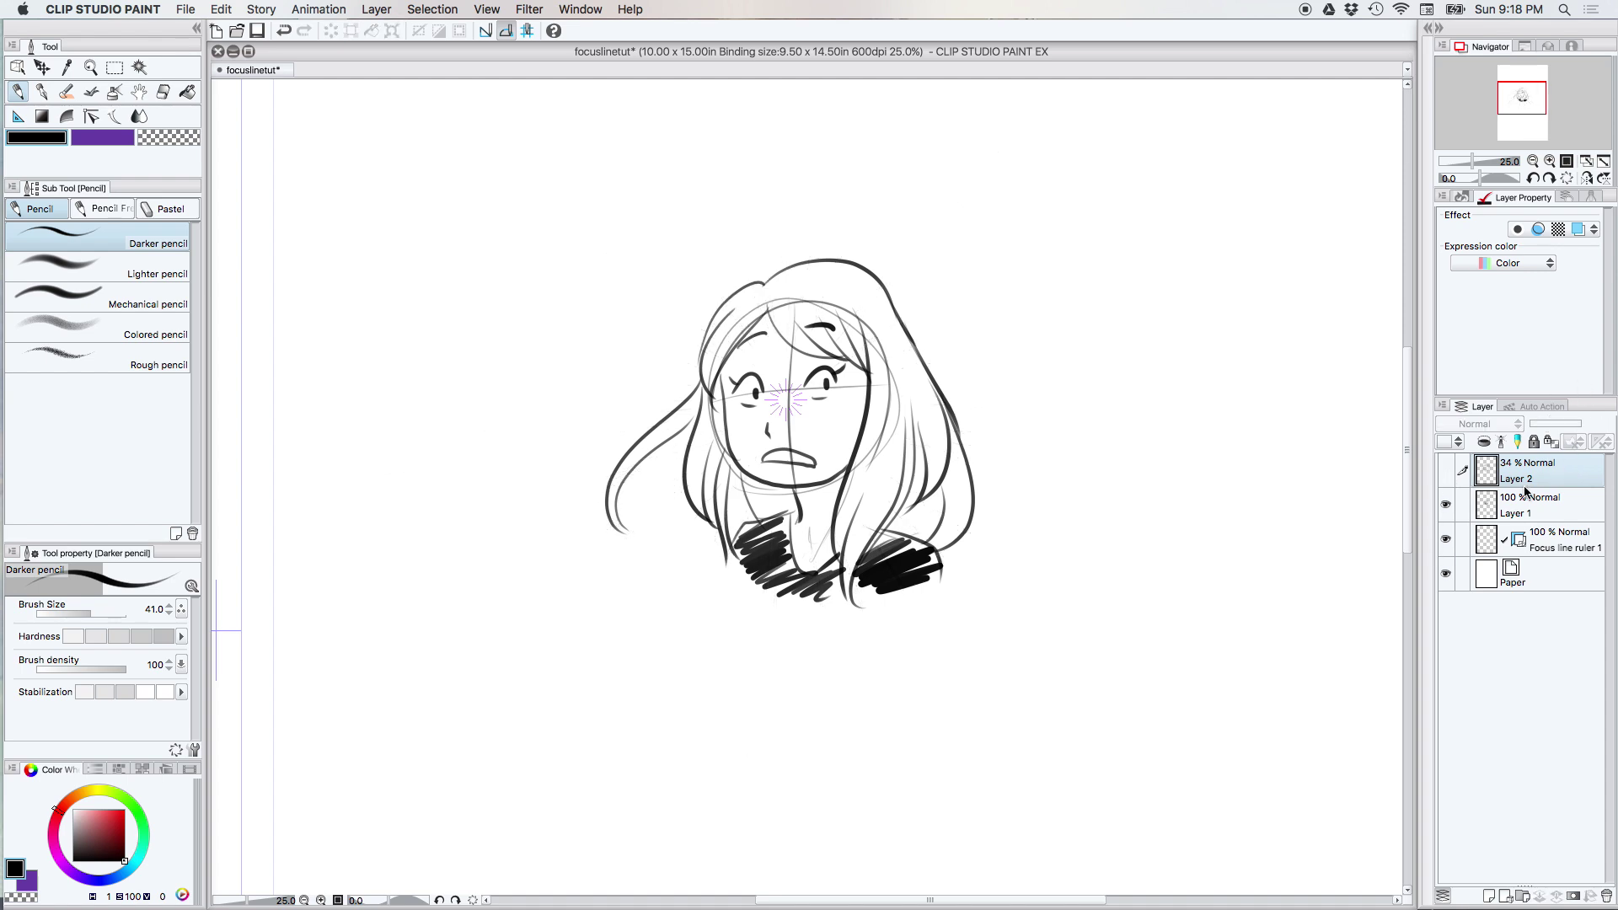
pyautogui.click(114, 67)
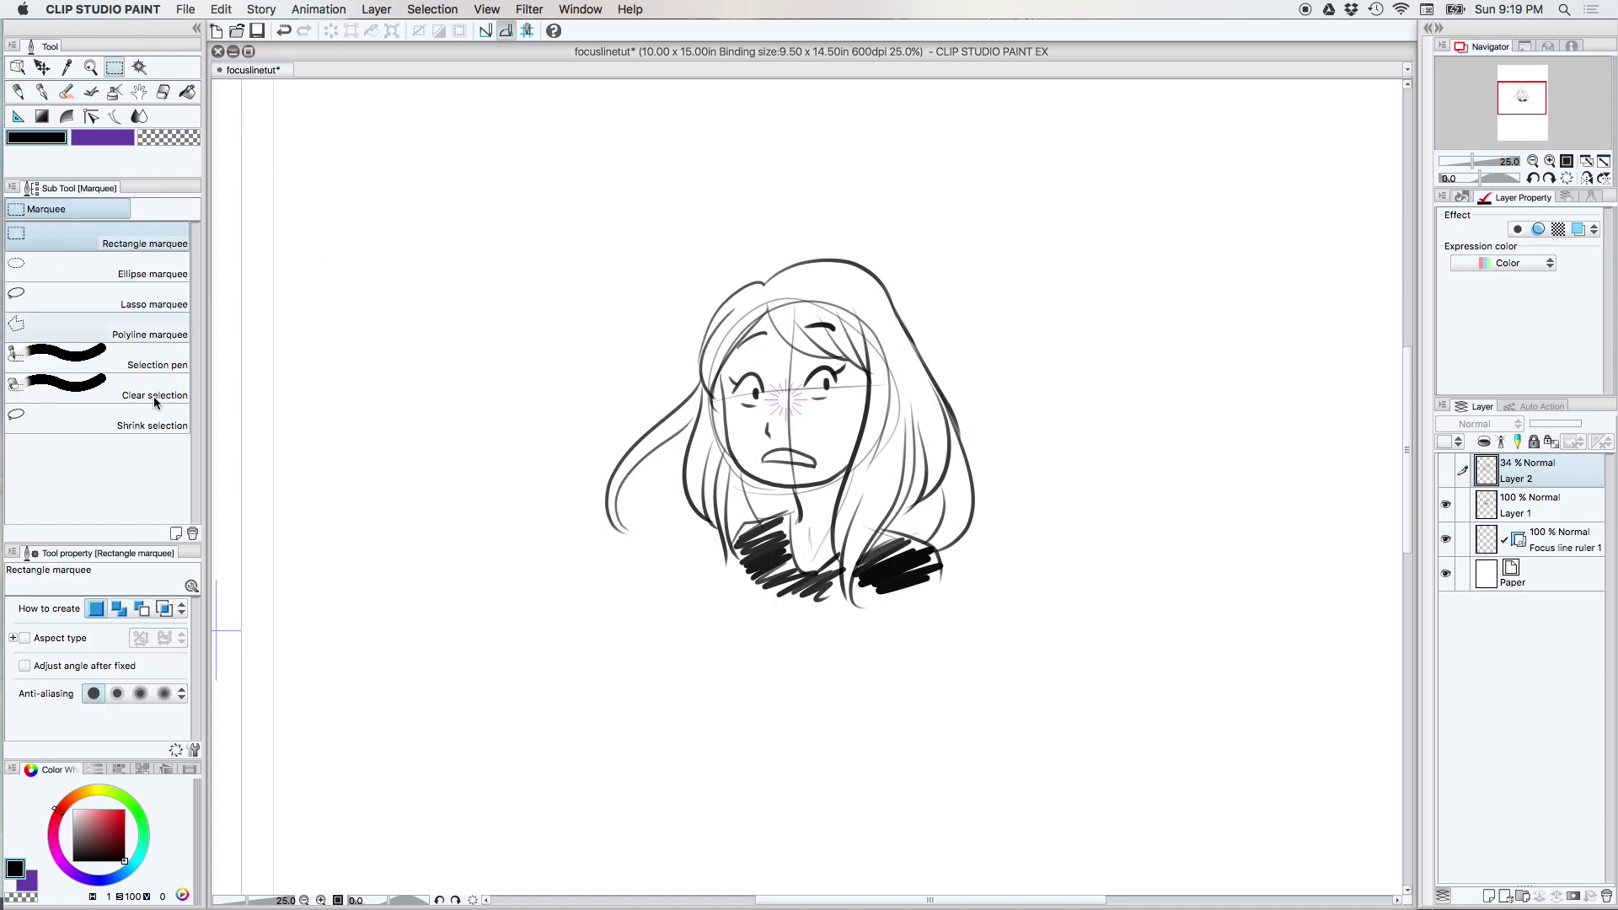
pyautogui.moveTo(1008, 363); pyautogui.dragTo(1056, 422)
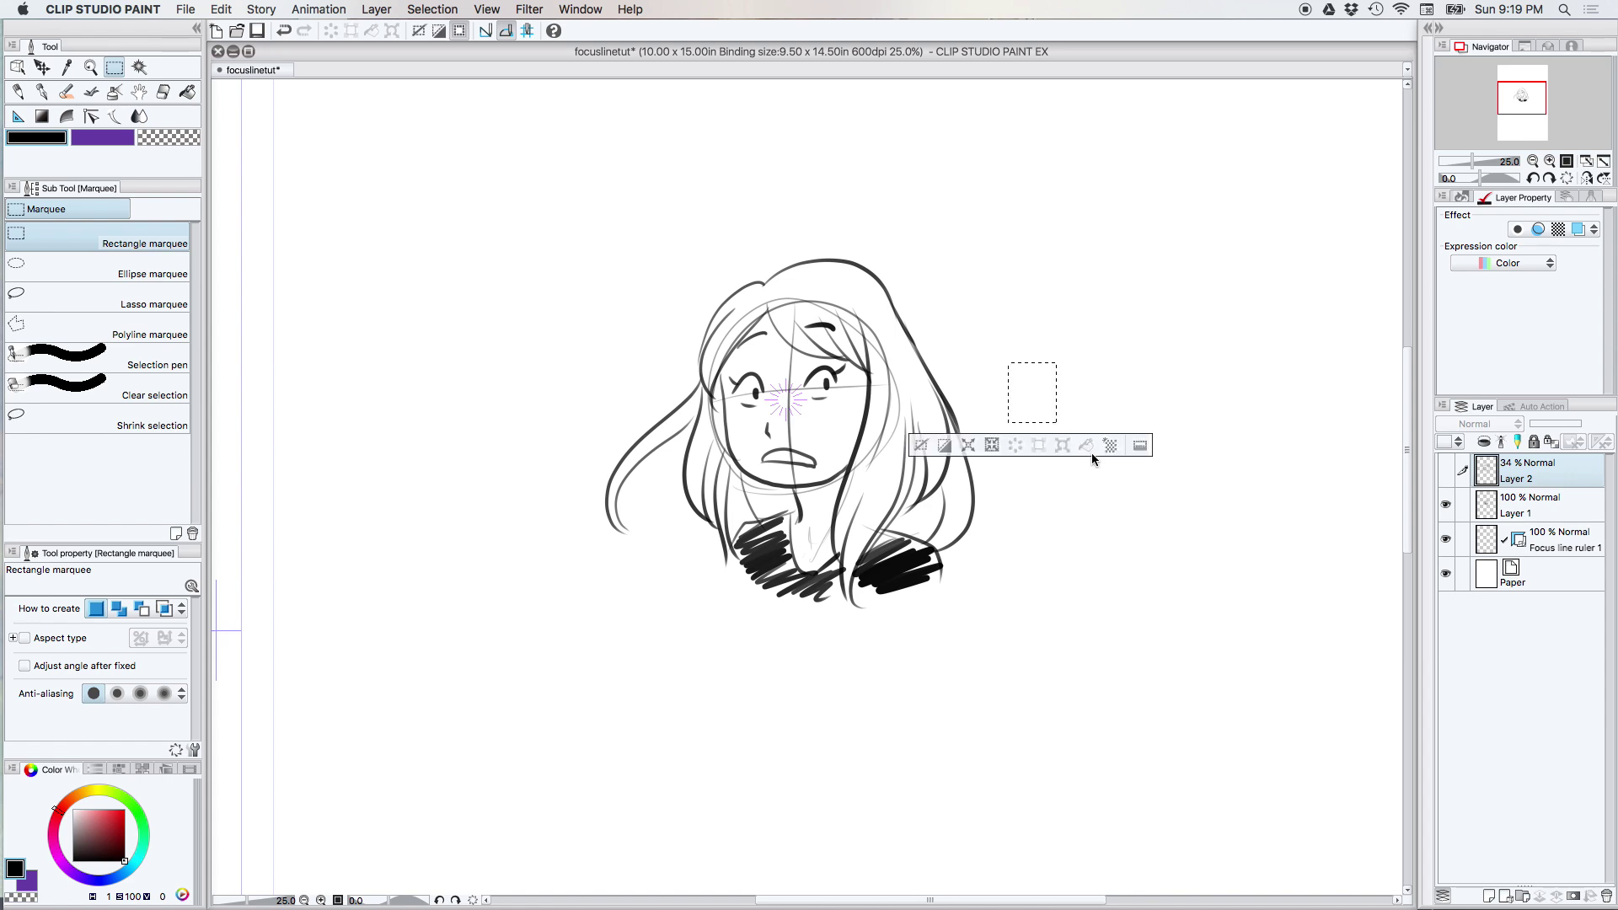
pyautogui.click(1111, 447)
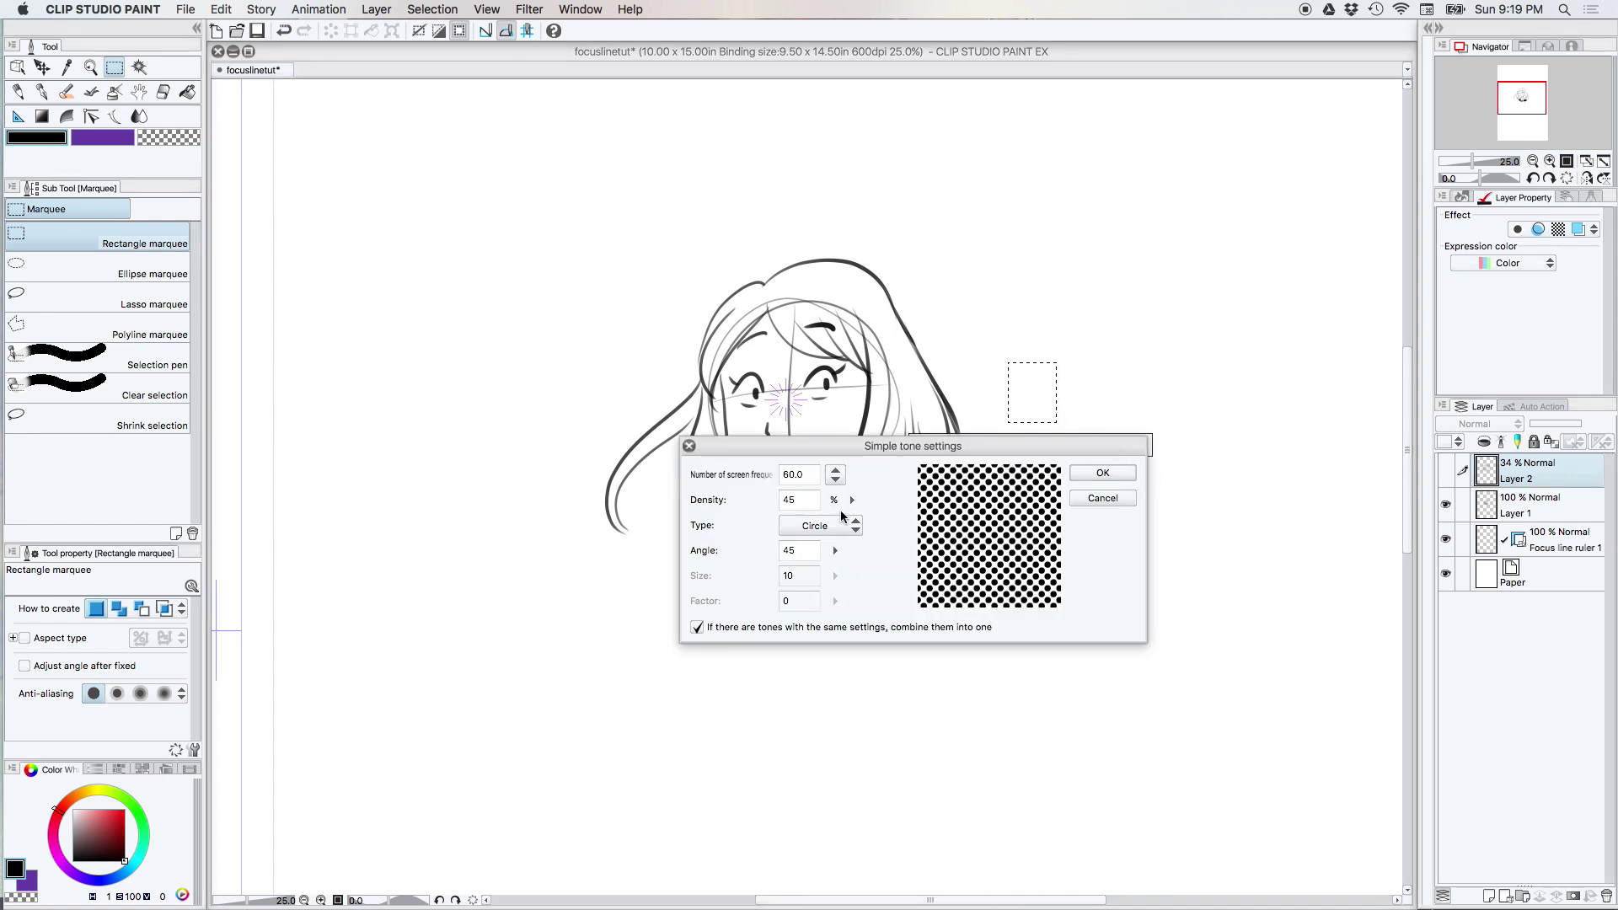
pyautogui.click(850, 497)
pyautogui.click(864, 521)
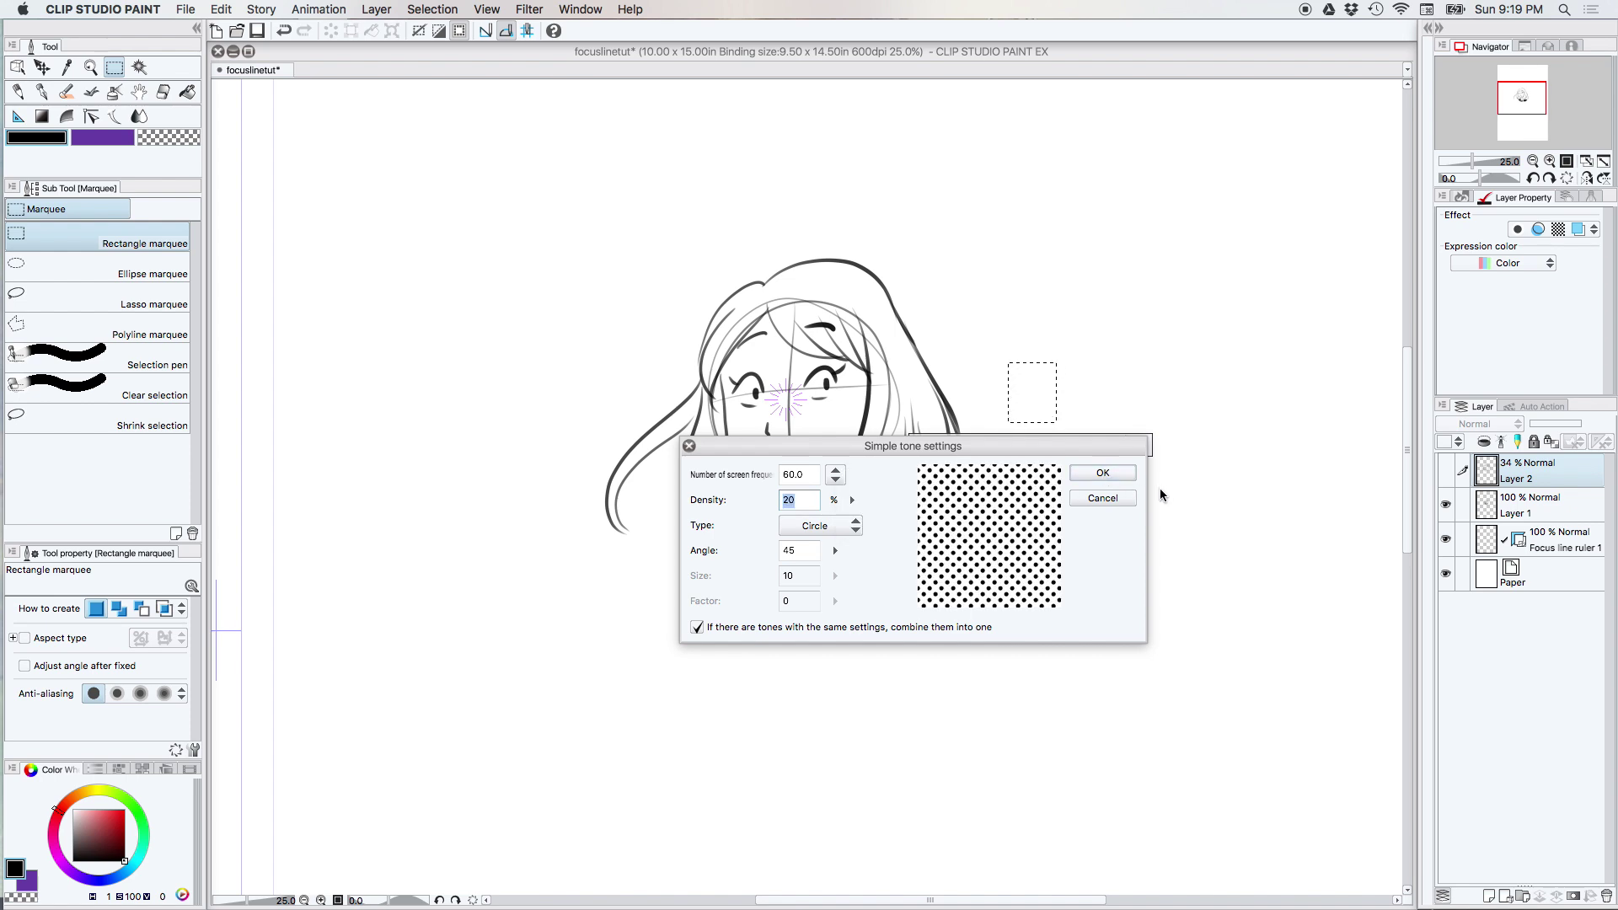
pyautogui.click(1102, 473)
# Step: Erase the tone square so the new tone layer is empty
pyautogui.press('e')
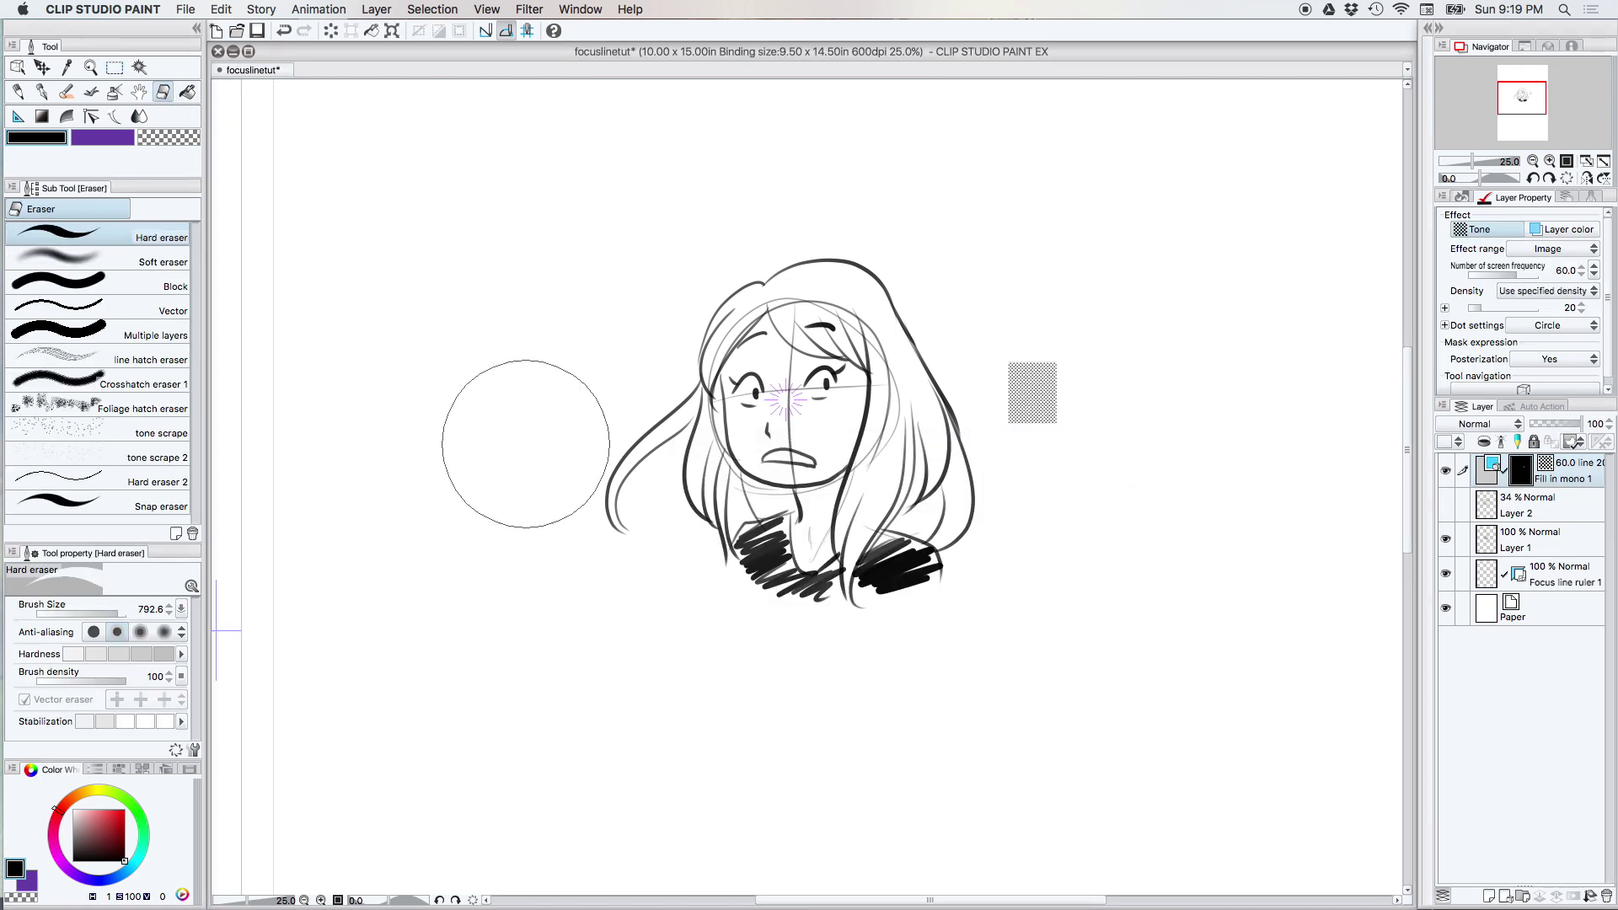
pyautogui.moveTo(1030, 363)
pyautogui.mouseDown()
pyautogui.moveTo(1017, 358)
pyautogui.moveTo(1055, 424)
pyautogui.mouseUp()
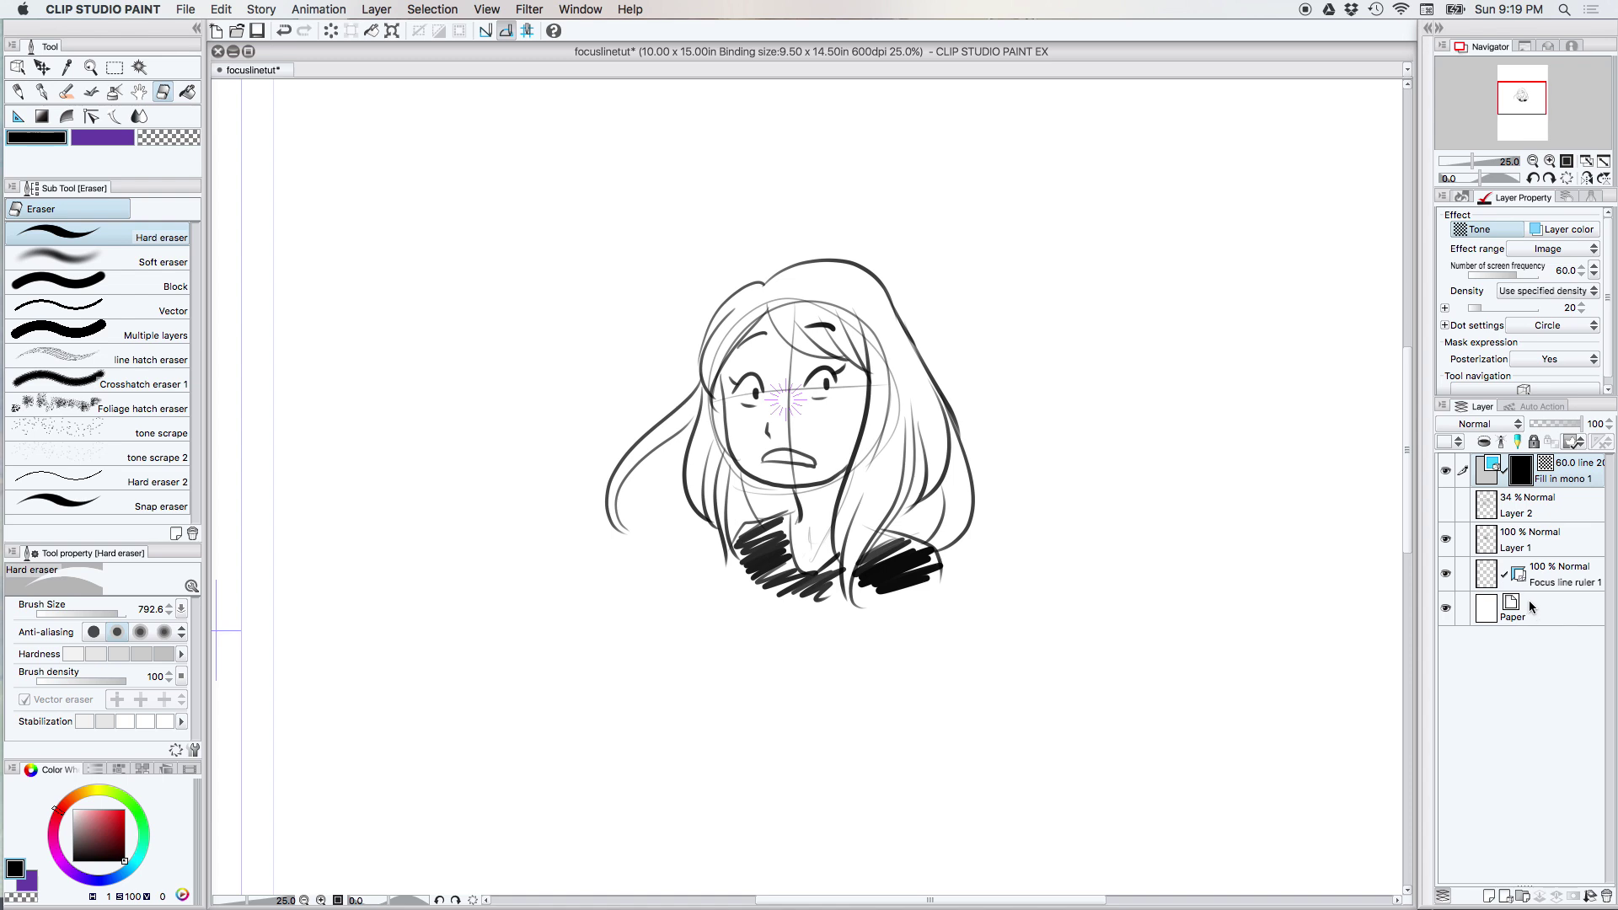
pyautogui.click(41, 91)
# Step: With the G-pen, draw halftone focus lines on the head's upper-right, right and lower-right sides
pyautogui.moveTo(1024, 185); pyautogui.dragTo(857, 441)
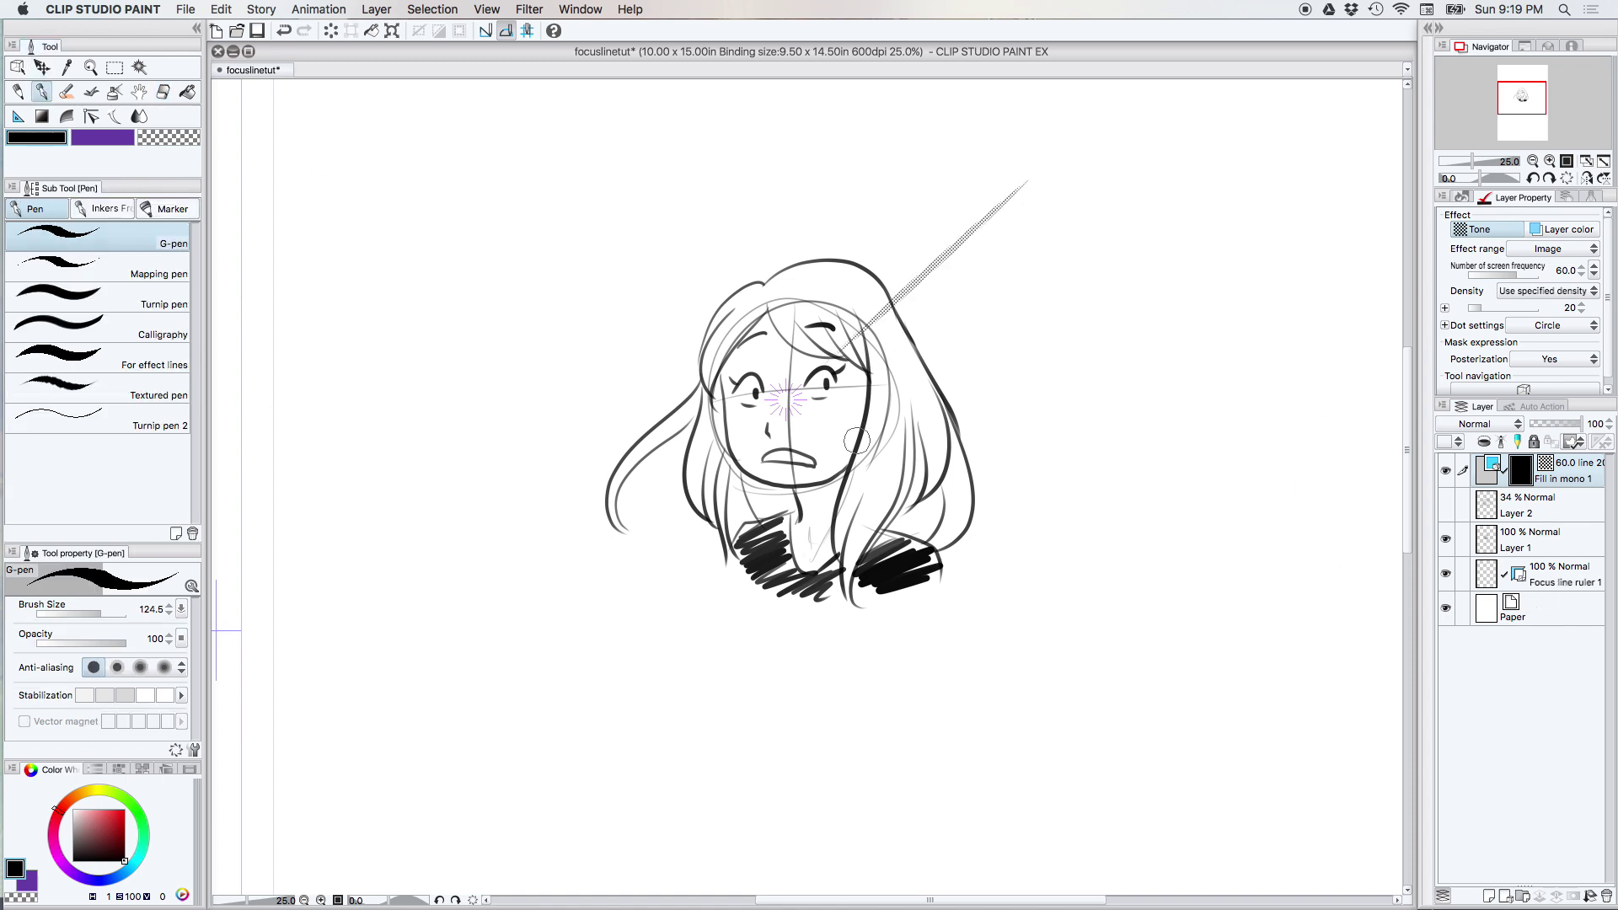
pyautogui.moveTo(994, 170); pyautogui.dragTo(814, 409)
pyautogui.moveTo(877, 341); pyautogui.dragTo(1085, 219)
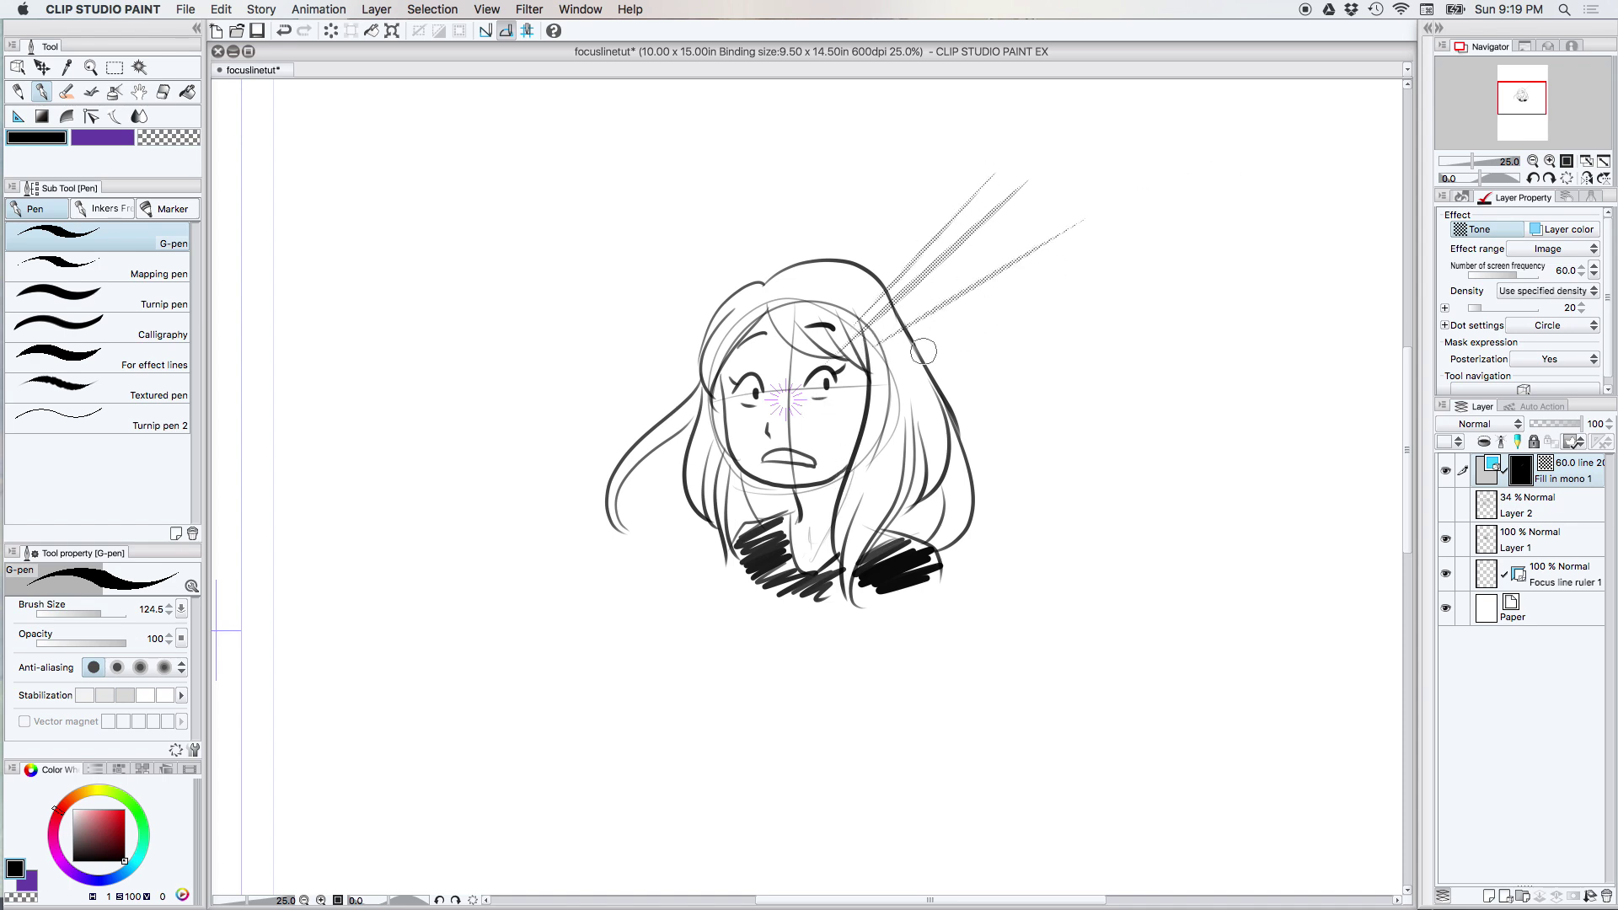
pyautogui.moveTo(892, 373); pyautogui.dragTo(1170, 310)
pyautogui.moveTo(914, 401); pyautogui.dragTo(1158, 402)
pyautogui.moveTo(889, 432); pyautogui.dragTo(1159, 516)
pyautogui.moveTo(889, 461); pyautogui.dragTo(1159, 585)
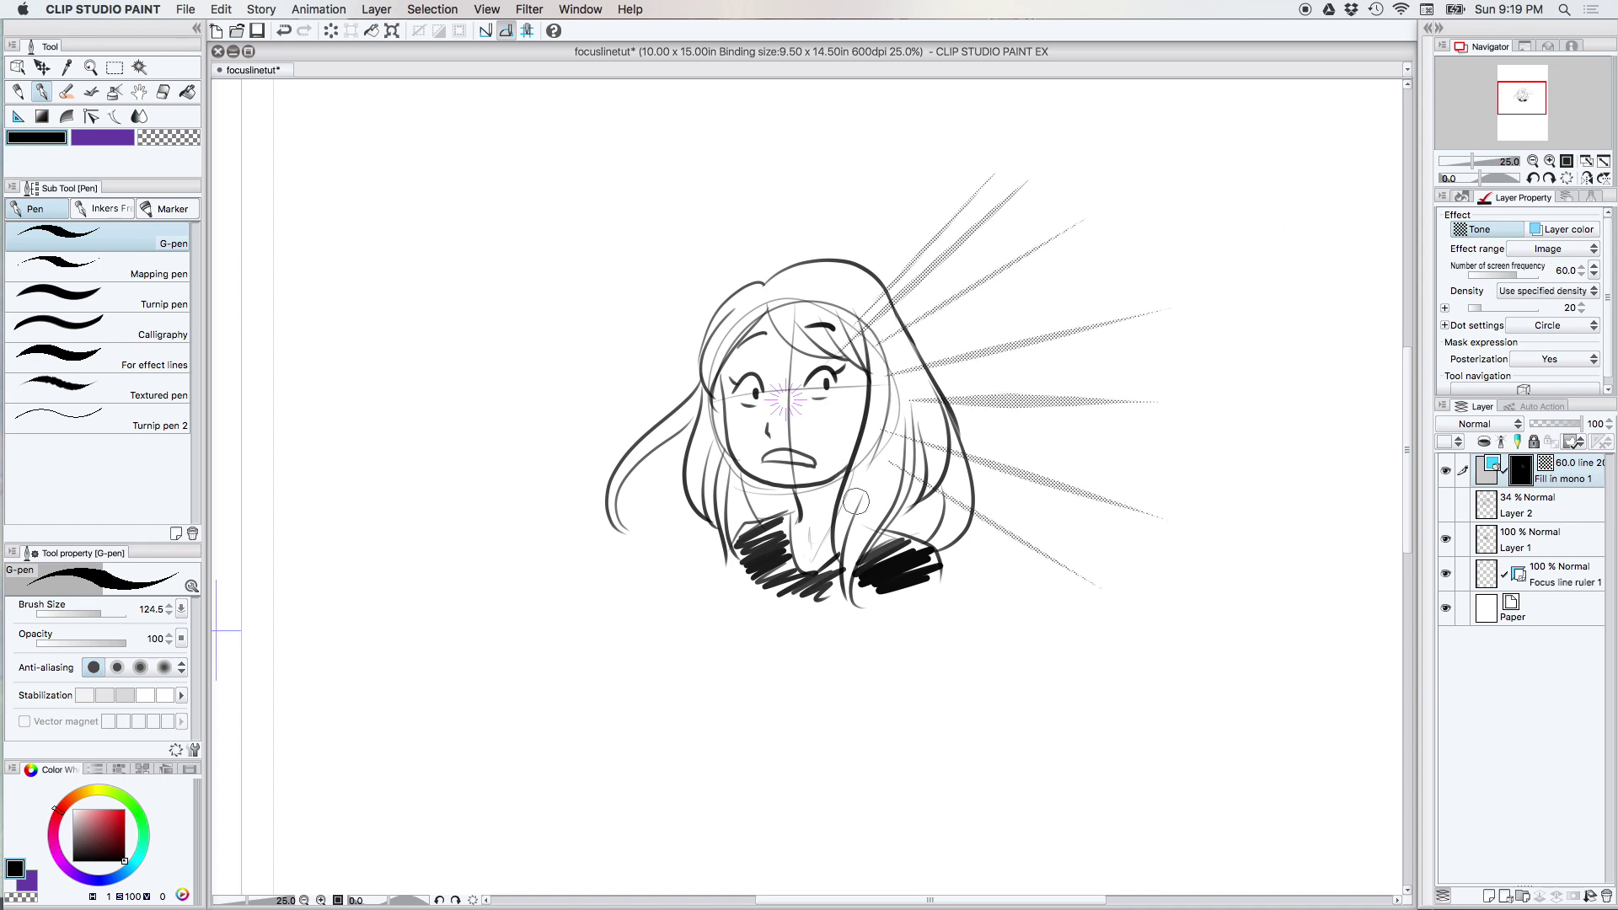
pyautogui.moveTo(927, 581); pyautogui.dragTo(1032, 716)
pyautogui.moveTo(925, 459); pyautogui.dragTo(1131, 513)
pyautogui.moveTo(990, 436); pyautogui.dragTo(1179, 446)
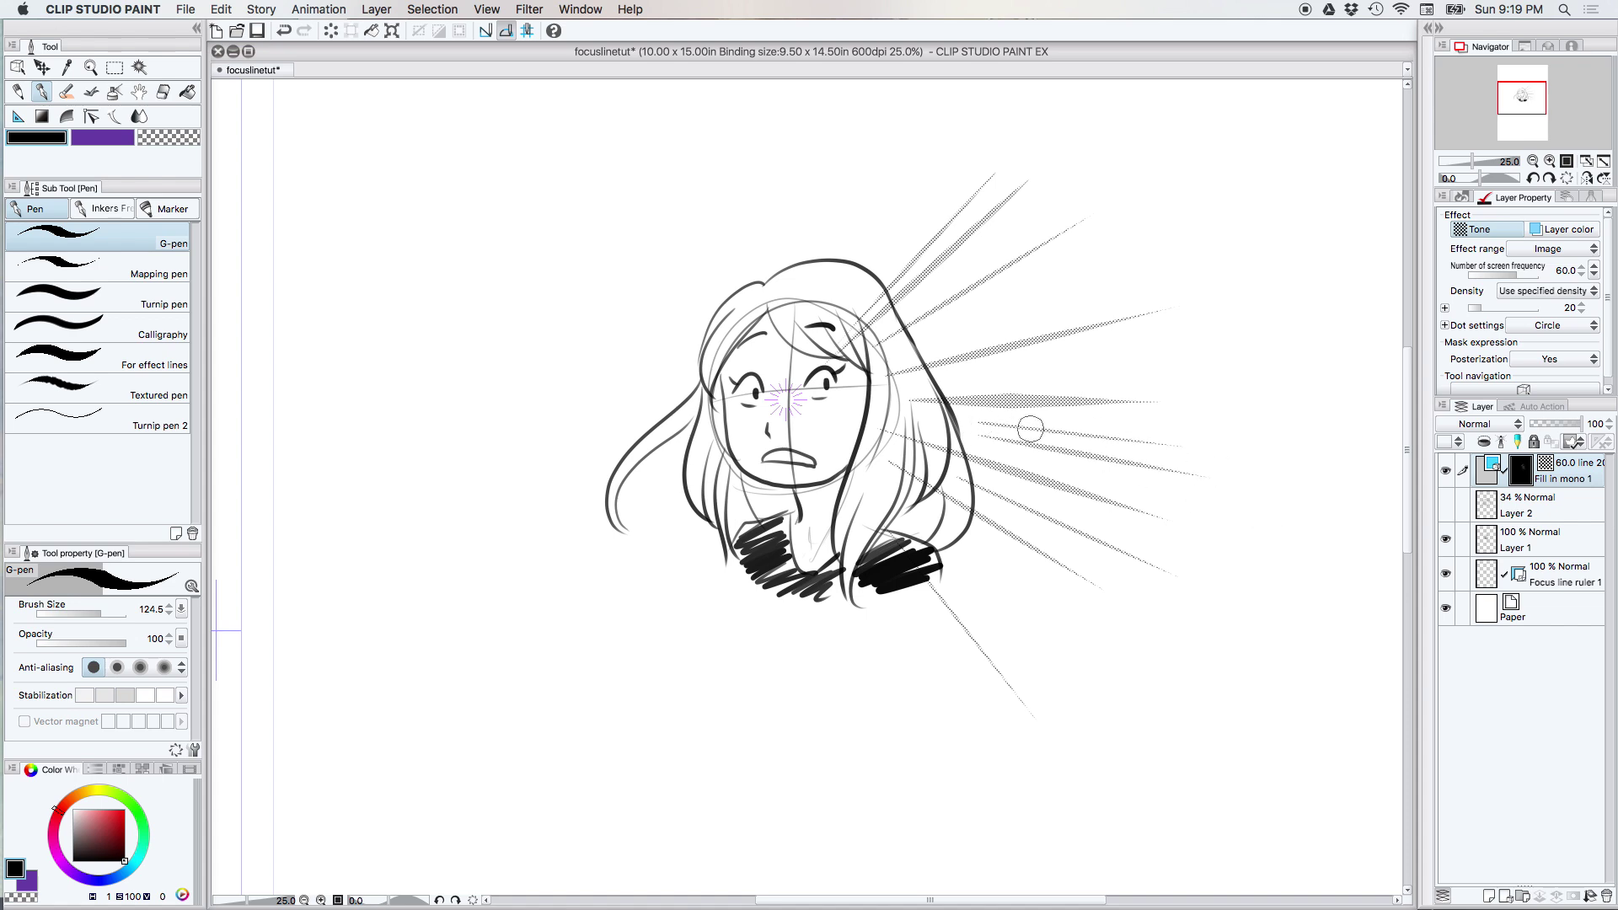
pyautogui.moveTo(1029, 426)
pyautogui.mouseDown()
pyautogui.moveTo(1221, 435)
pyautogui.moveTo(1078, 416)
pyautogui.moveTo(1216, 409)
pyautogui.mouseUp()
pyautogui.moveTo(946, 384)
pyautogui.mouseDown()
pyautogui.moveTo(1230, 355)
pyautogui.moveTo(1112, 374)
pyautogui.mouseUp()
pyautogui.moveTo(999, 385); pyautogui.dragTo(1203, 375)
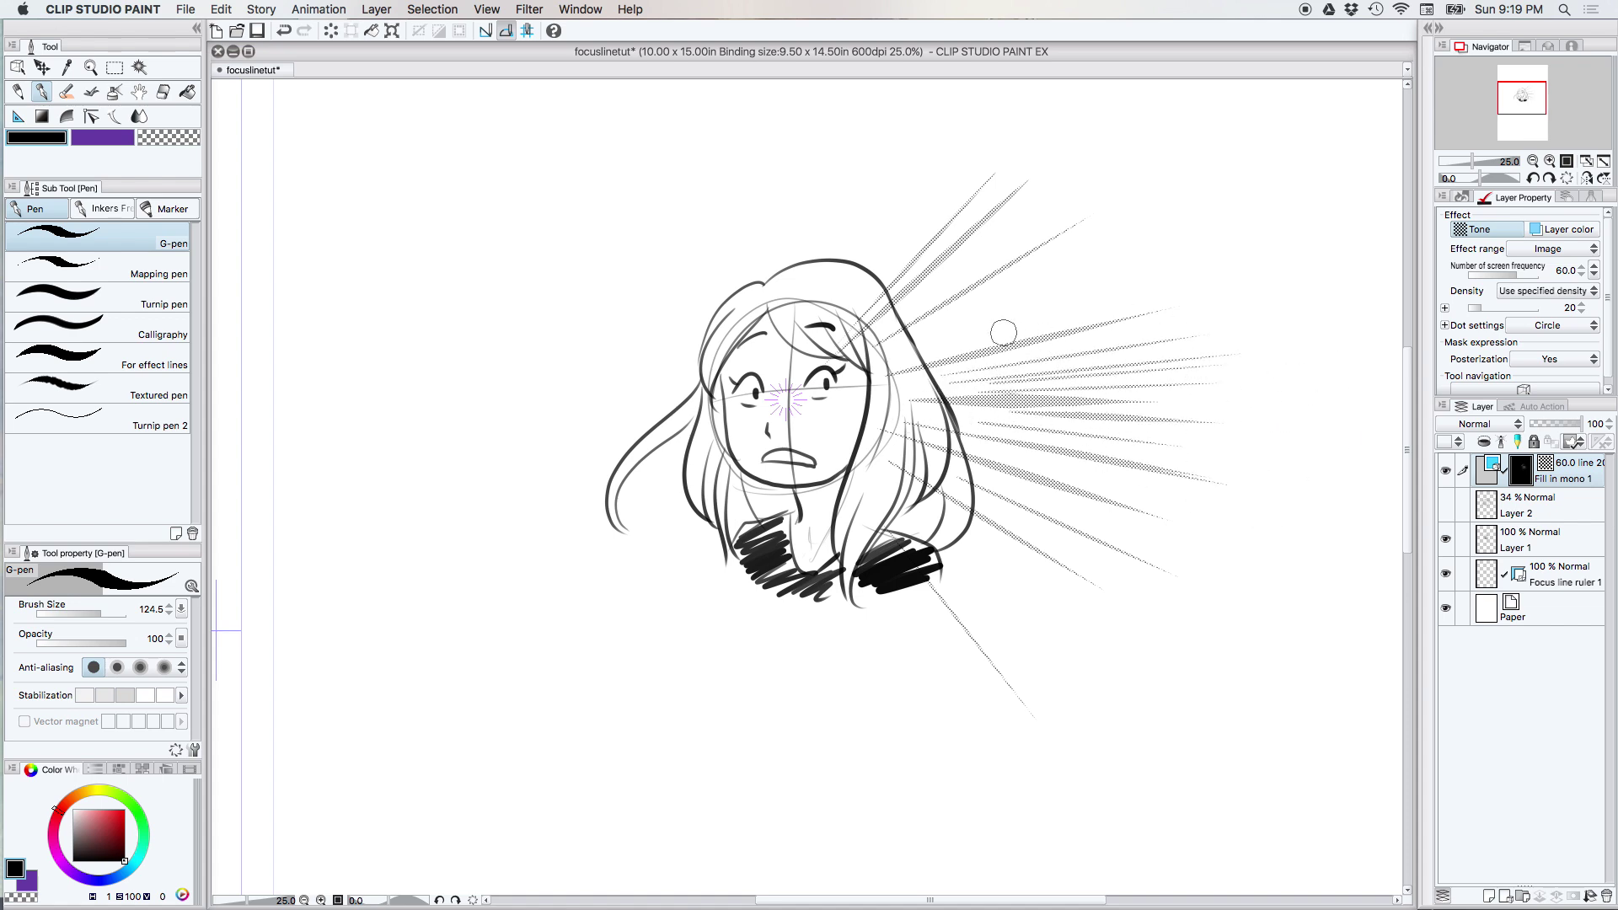
pyautogui.moveTo(1004, 332); pyautogui.dragTo(1180, 253)
pyautogui.moveTo(939, 310); pyautogui.dragTo(1212, 219)
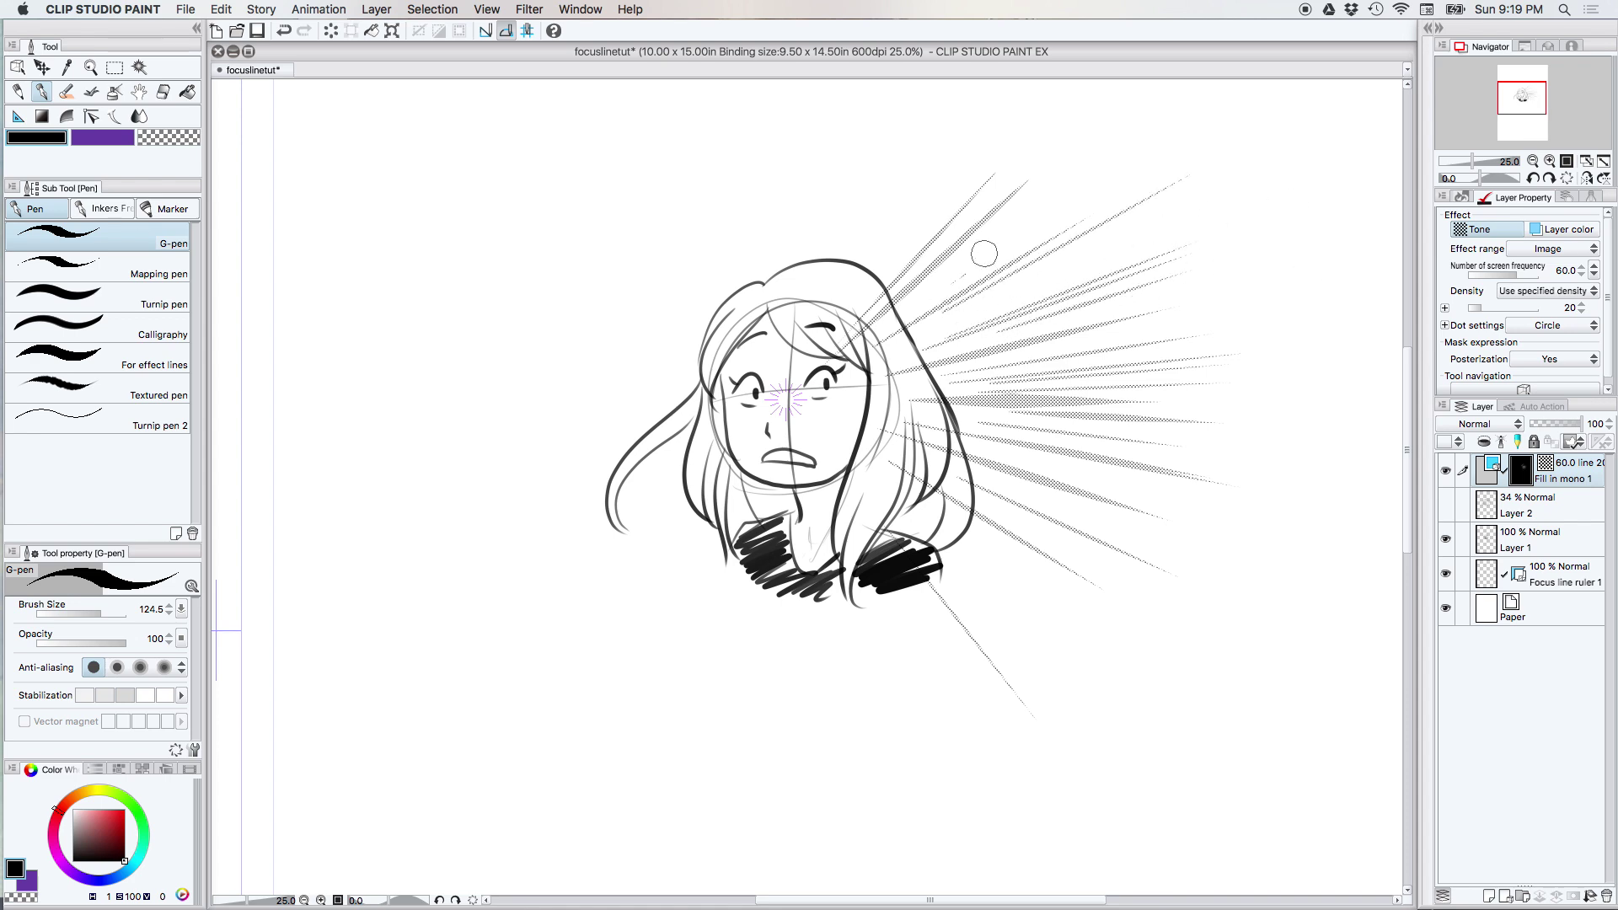
pyautogui.moveTo(983, 254); pyautogui.dragTo(1099, 181)
pyautogui.moveTo(932, 517); pyautogui.dragTo(1121, 666)
# Step: Add halftone focus lines above, upper left, left and lower left of the head
pyautogui.moveTo(847, 244); pyautogui.dragTo(867, 175)
pyautogui.moveTo(839, 316)
pyautogui.mouseDown()
pyautogui.moveTo(927, 193)
pyautogui.moveTo(834, 139)
pyautogui.mouseUp()
pyautogui.moveTo(796, 333)
pyautogui.mouseDown()
pyautogui.moveTo(798, 150)
pyautogui.moveTo(736, 173)
pyautogui.mouseUp()
pyautogui.moveTo(742, 303); pyautogui.dragTo(679, 182)
pyautogui.moveTo(742, 342)
pyautogui.mouseDown()
pyautogui.moveTo(637, 211)
pyautogui.moveTo(603, 249)
pyautogui.mouseUp()
pyautogui.moveTo(729, 371); pyautogui.dragTo(574, 287)
pyautogui.moveTo(506, 354); pyautogui.dragTo(699, 384)
pyautogui.moveTo(482, 417); pyautogui.dragTo(695, 407)
pyautogui.moveTo(478, 491); pyautogui.dragTo(679, 453)
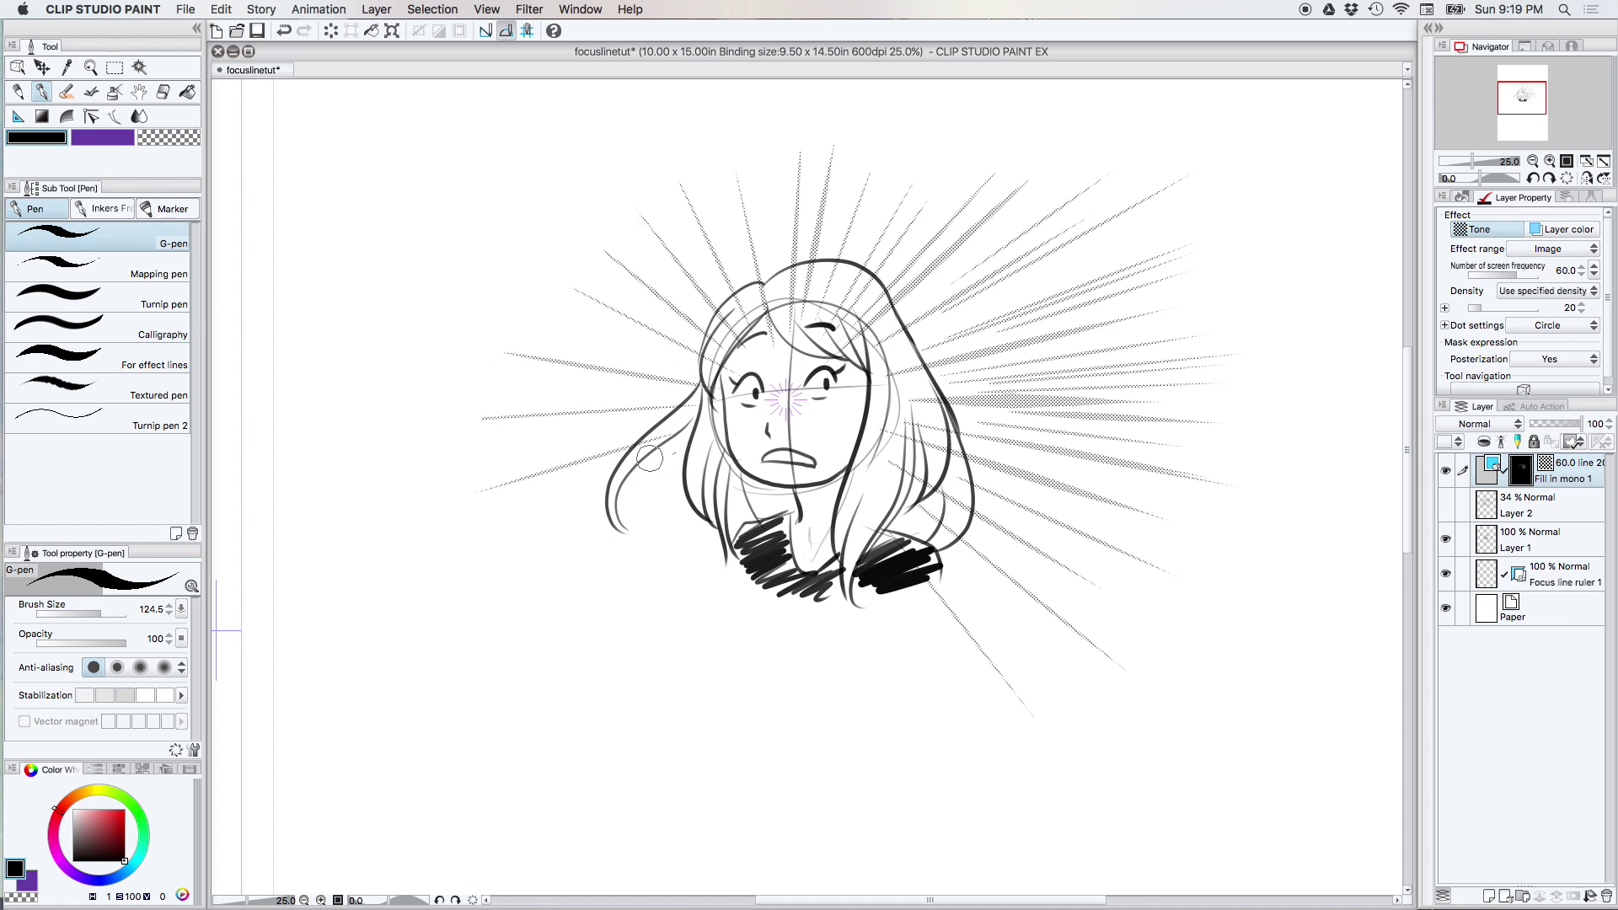
pyautogui.moveTo(401, 584); pyautogui.dragTo(700, 474)
pyautogui.moveTo(476, 664); pyautogui.dragTo(704, 470)
pyautogui.moveTo(636, 714); pyautogui.dragTo(721, 550)
pyautogui.moveTo(708, 663); pyautogui.dragTo(738, 580)
pyautogui.moveTo(686, 745); pyautogui.dragTo(733, 573)
pyautogui.moveTo(484, 674); pyautogui.dragTo(703, 498)
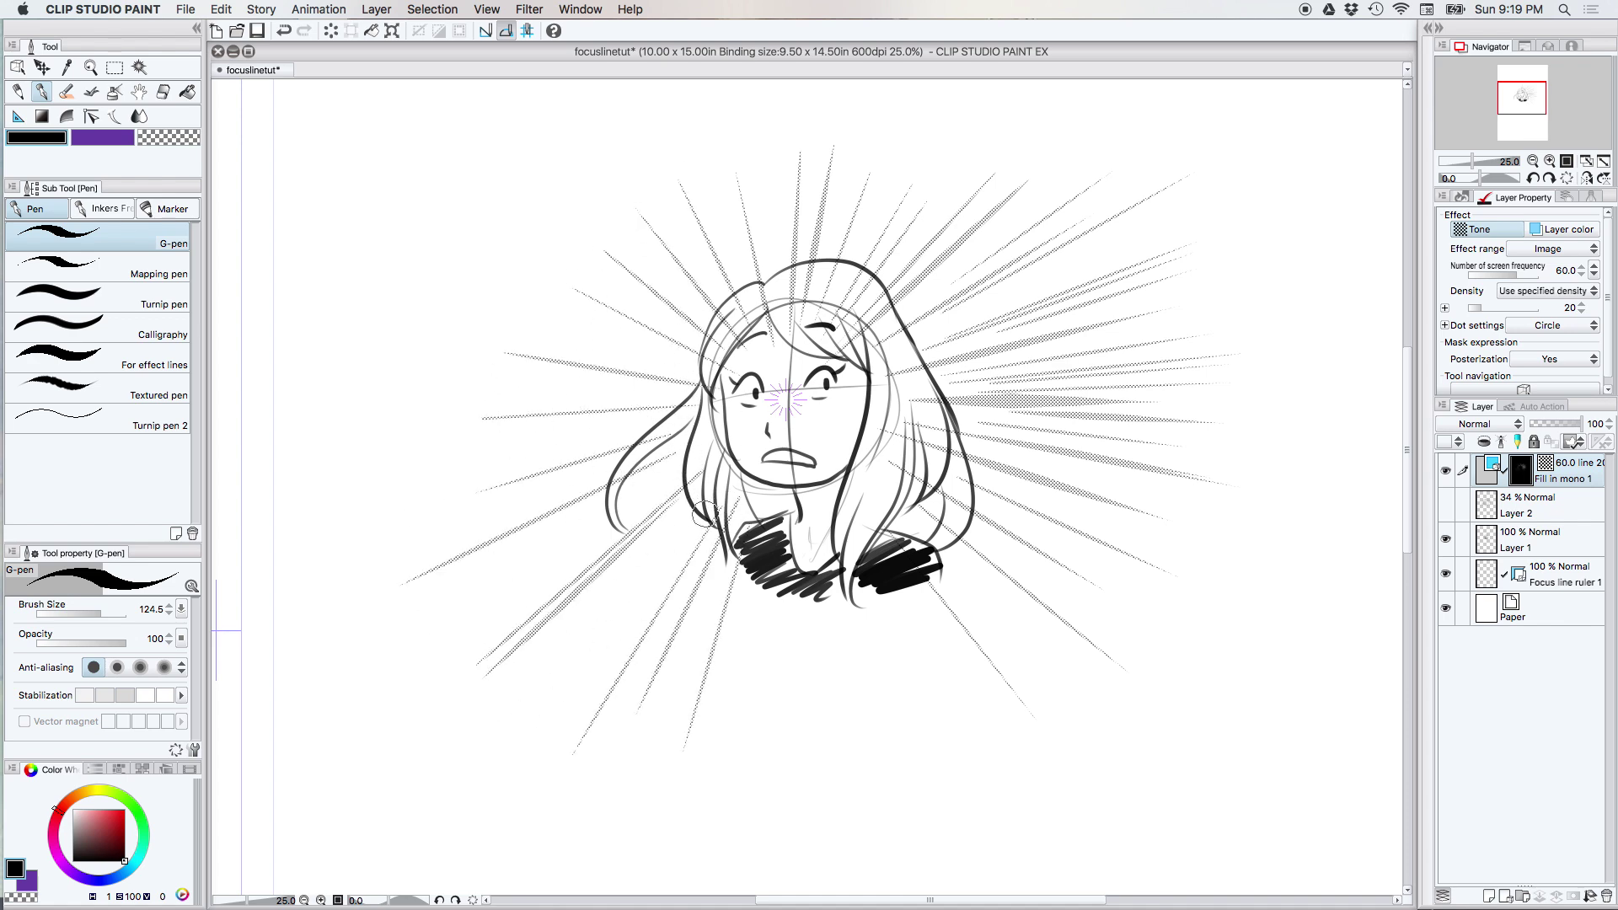
pyautogui.moveTo(531, 746); pyautogui.dragTo(712, 523)
pyautogui.moveTo(560, 754); pyautogui.dragTo(716, 535)
# Step: Draw halftone focus lines from below the chest and across the lower right toward her face
pyautogui.moveTo(367, 626); pyautogui.dragTo(670, 463)
pyautogui.moveTo(704, 755); pyautogui.dragTo(750, 560)
pyautogui.moveTo(768, 780); pyautogui.dragTo(777, 590)
pyautogui.moveTo(781, 761); pyautogui.dragTo(791, 590)
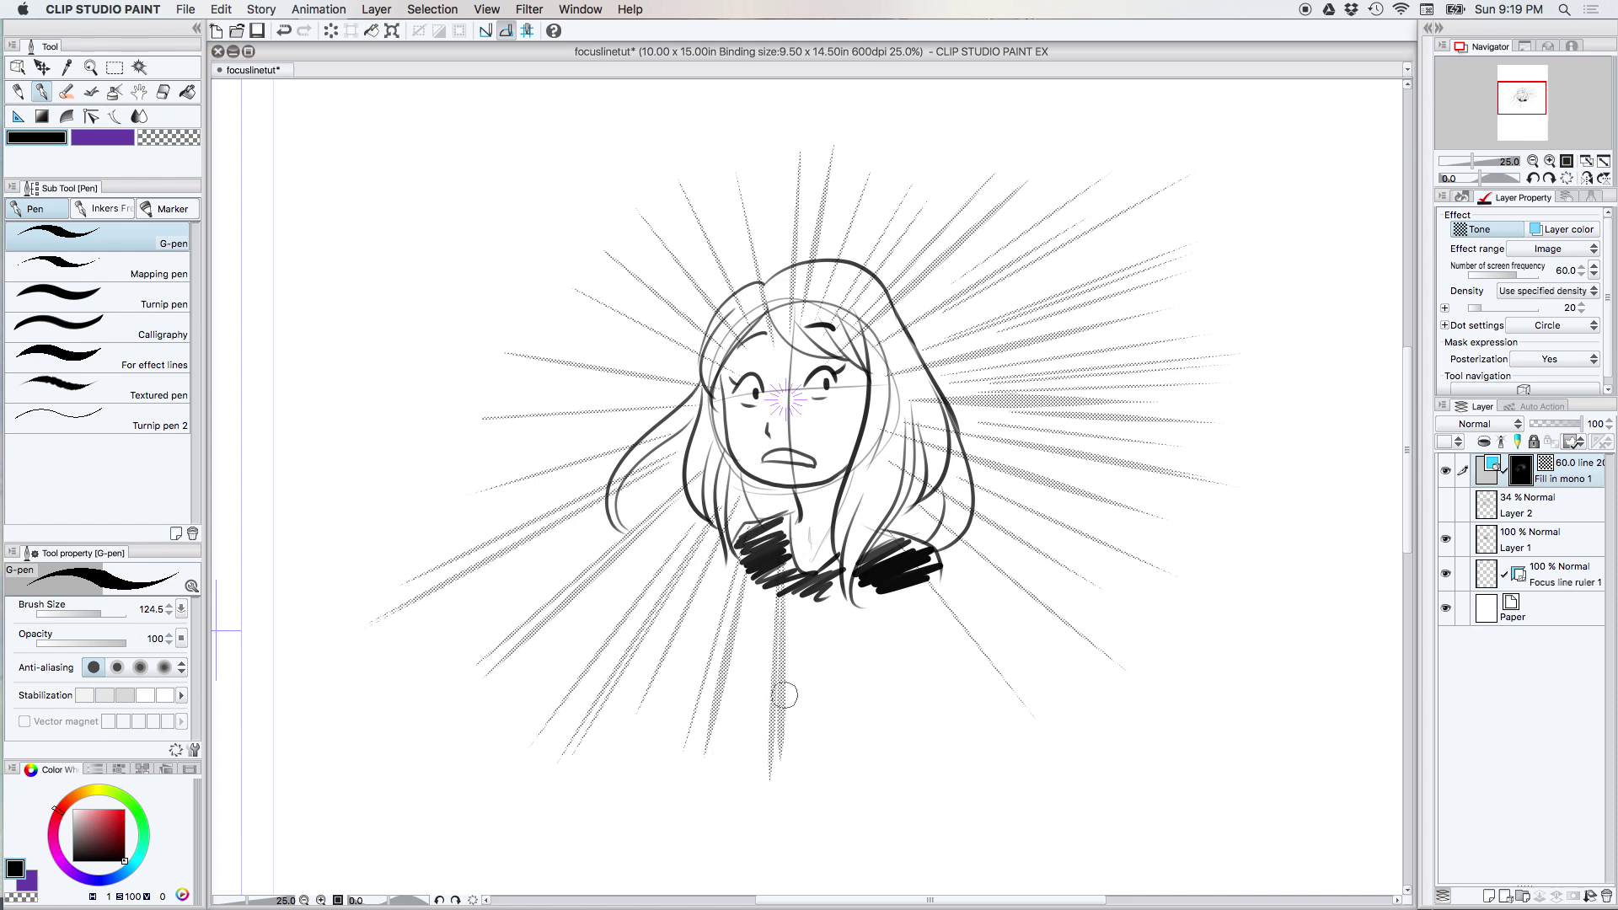
pyautogui.moveTo(814, 788); pyautogui.dragTo(802, 594)
pyautogui.moveTo(890, 802)
pyautogui.mouseDown()
pyautogui.moveTo(843, 545)
pyautogui.moveTo(943, 798)
pyautogui.mouseUp()
pyautogui.moveTo(882, 594)
pyautogui.mouseDown()
pyautogui.moveTo(984, 790)
pyautogui.moveTo(988, 763)
pyautogui.mouseUp()
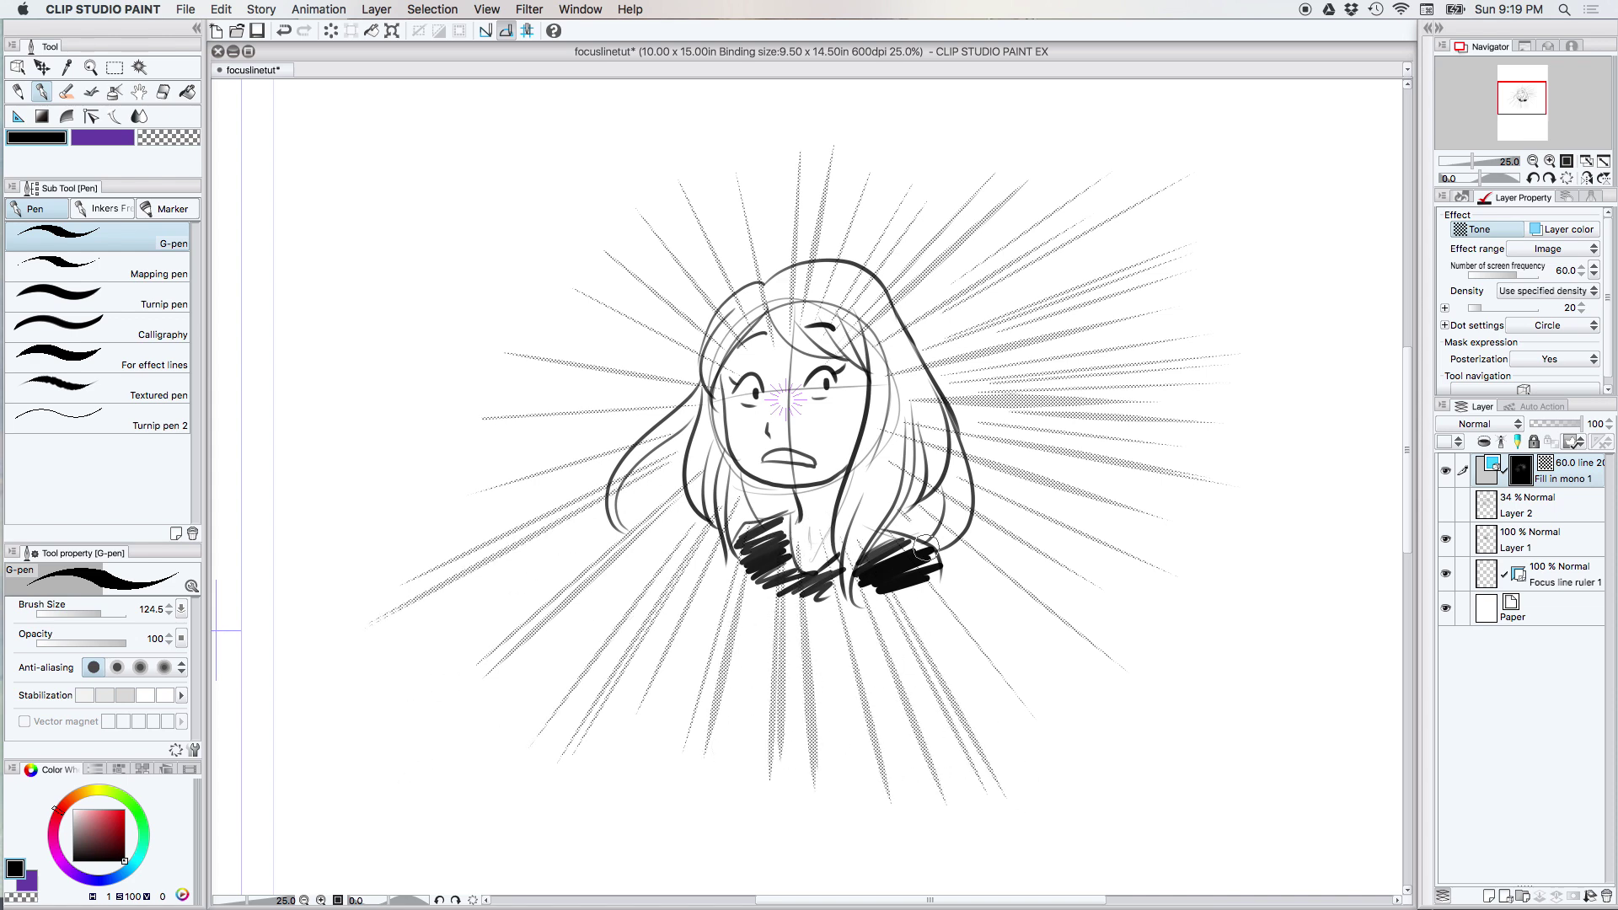
pyautogui.moveTo(910, 521)
pyautogui.mouseDown()
pyautogui.moveTo(1121, 726)
pyautogui.moveTo(1194, 675)
pyautogui.mouseUp()
pyautogui.moveTo(1003, 552); pyautogui.dragTo(1247, 720)
pyautogui.moveTo(982, 452); pyautogui.dragTo(1323, 536)
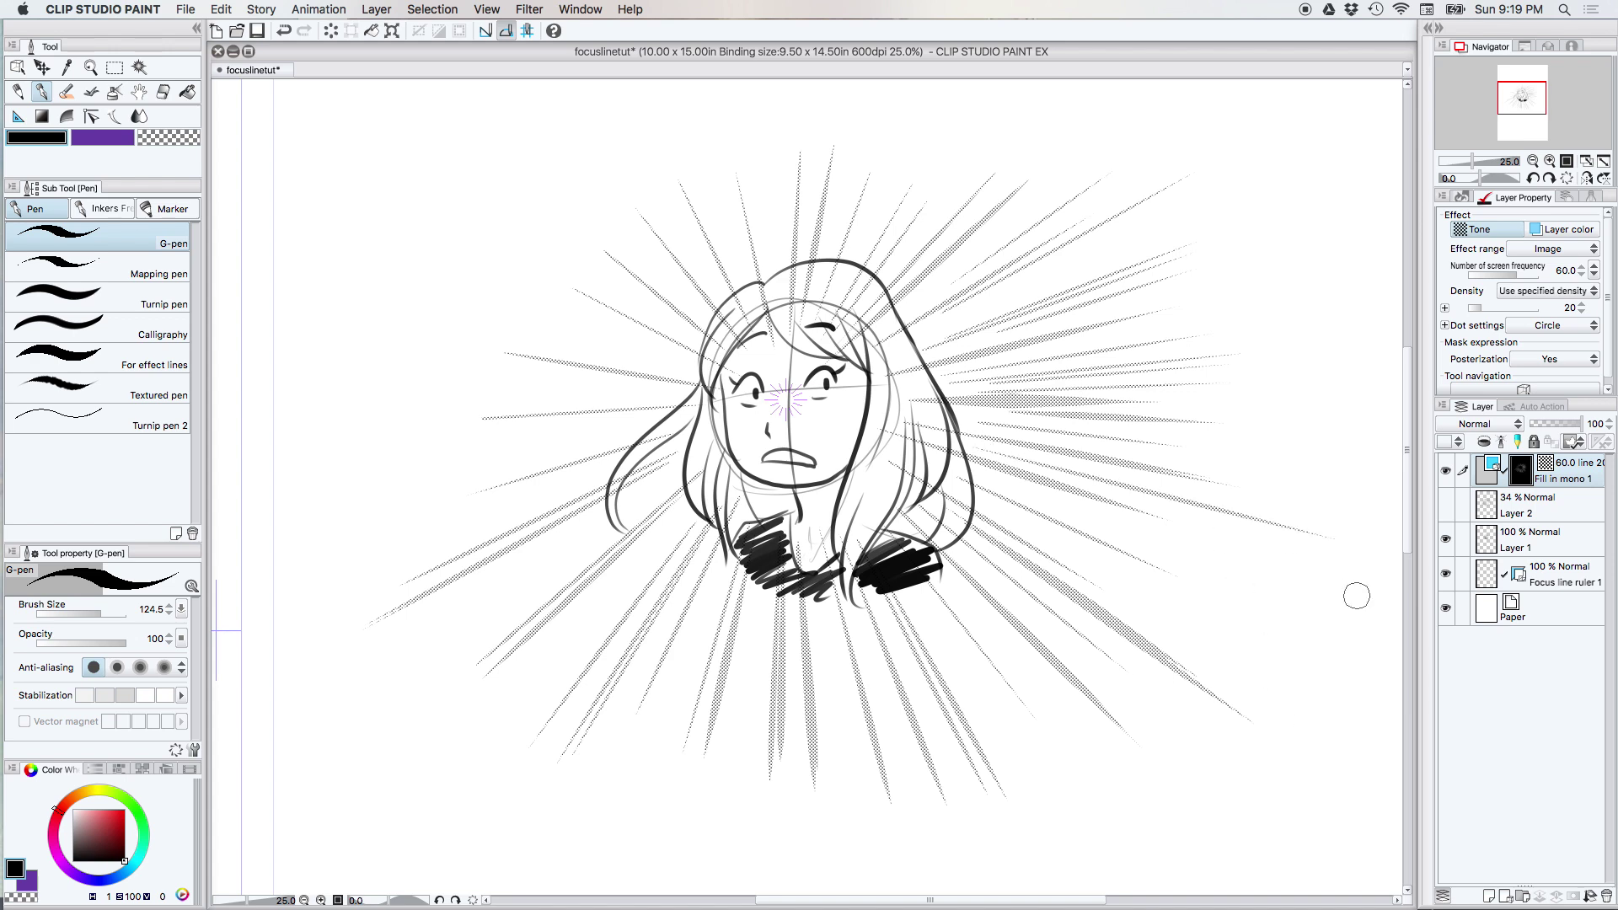
# Step: Add final focus lines at the upper left and along the top of her hair
pyautogui.moveTo(560, 313); pyautogui.dragTo(746, 384)
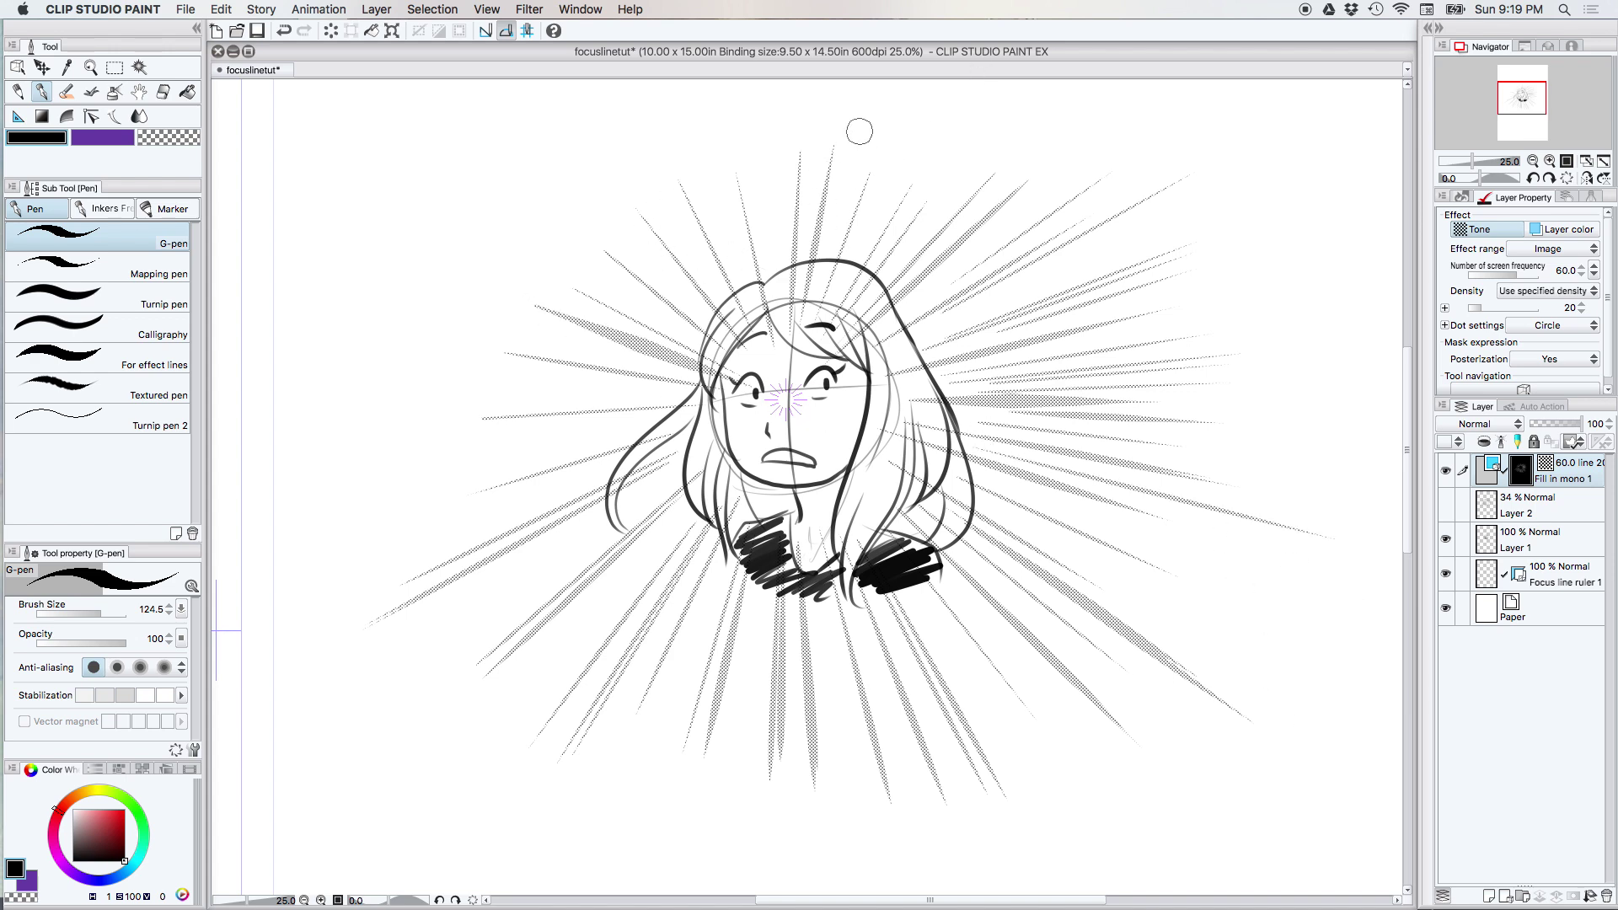
pyautogui.moveTo(860, 132); pyautogui.dragTo(795, 307)
pyautogui.moveTo(795, 115); pyautogui.dragTo(779, 273)
pyautogui.moveTo(766, 151); pyautogui.dragTo(763, 290)
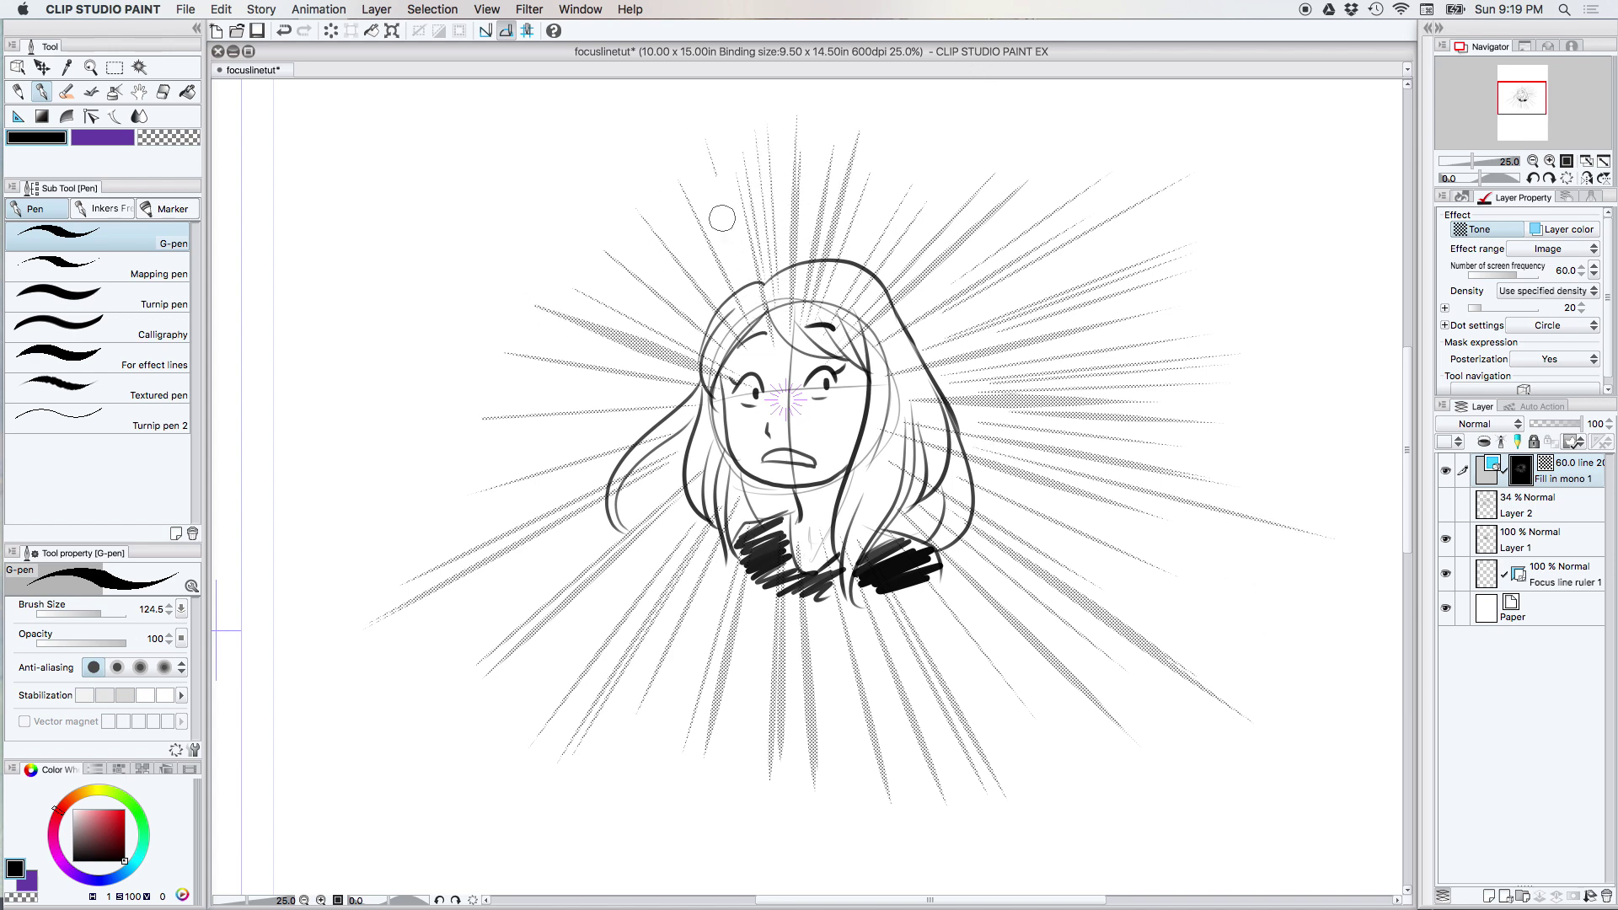
pyautogui.moveTo(692, 160)
pyautogui.mouseDown()
pyautogui.moveTo(733, 282)
pyautogui.moveTo(691, 297)
pyautogui.mouseUp()
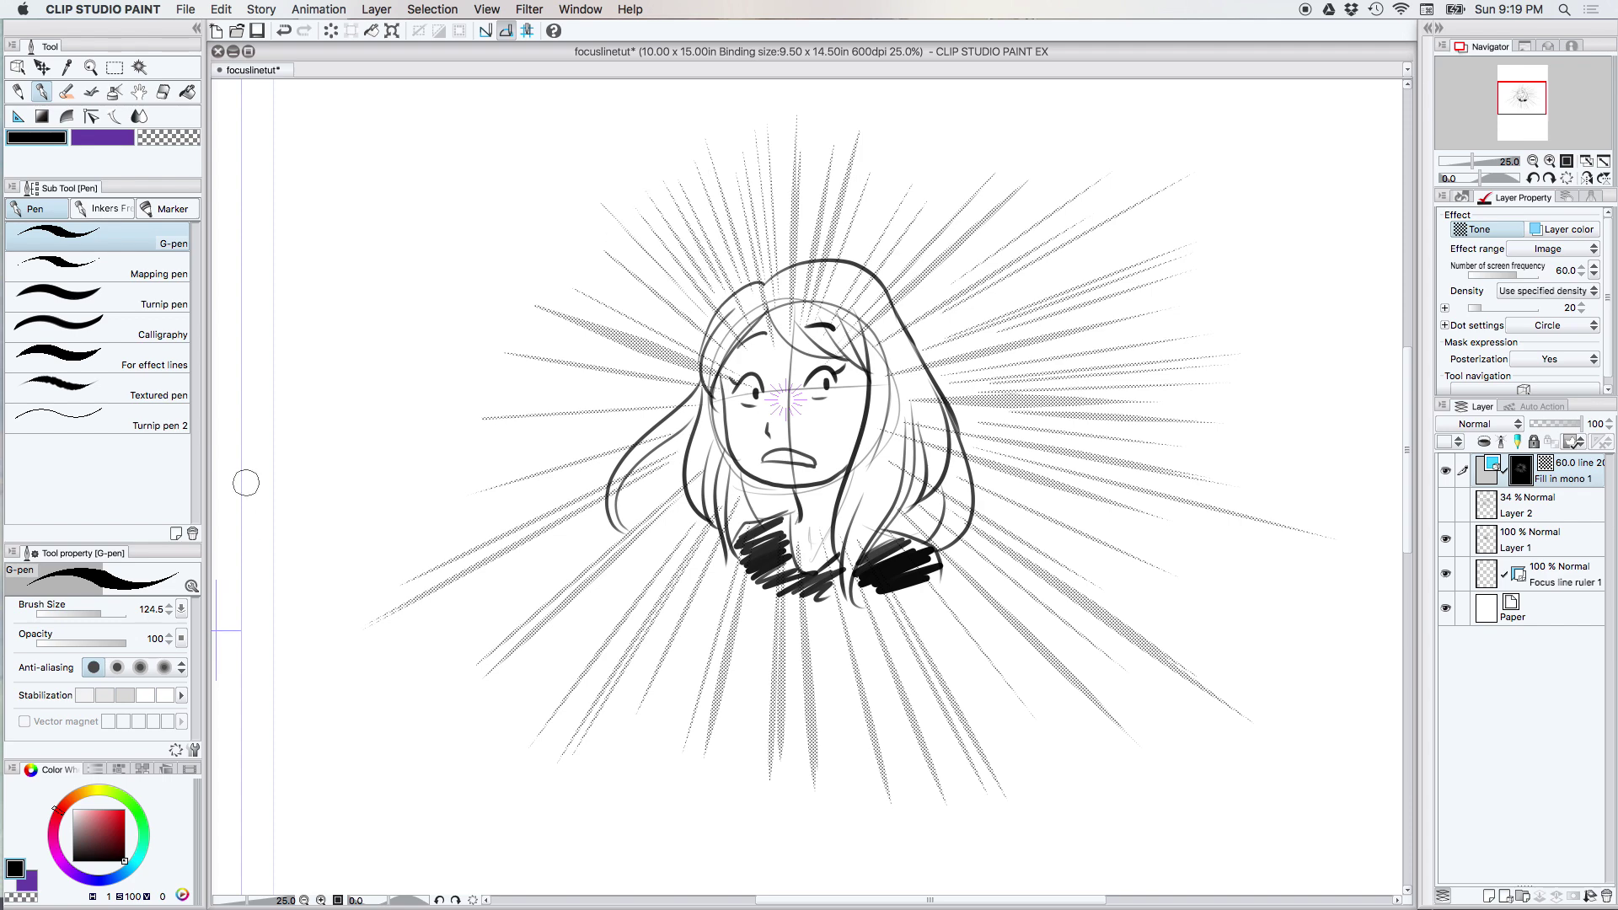
# Step: Choose Crosshatch eraser 1 and erode the lower-left focus line tips
pyautogui.click(161, 92)
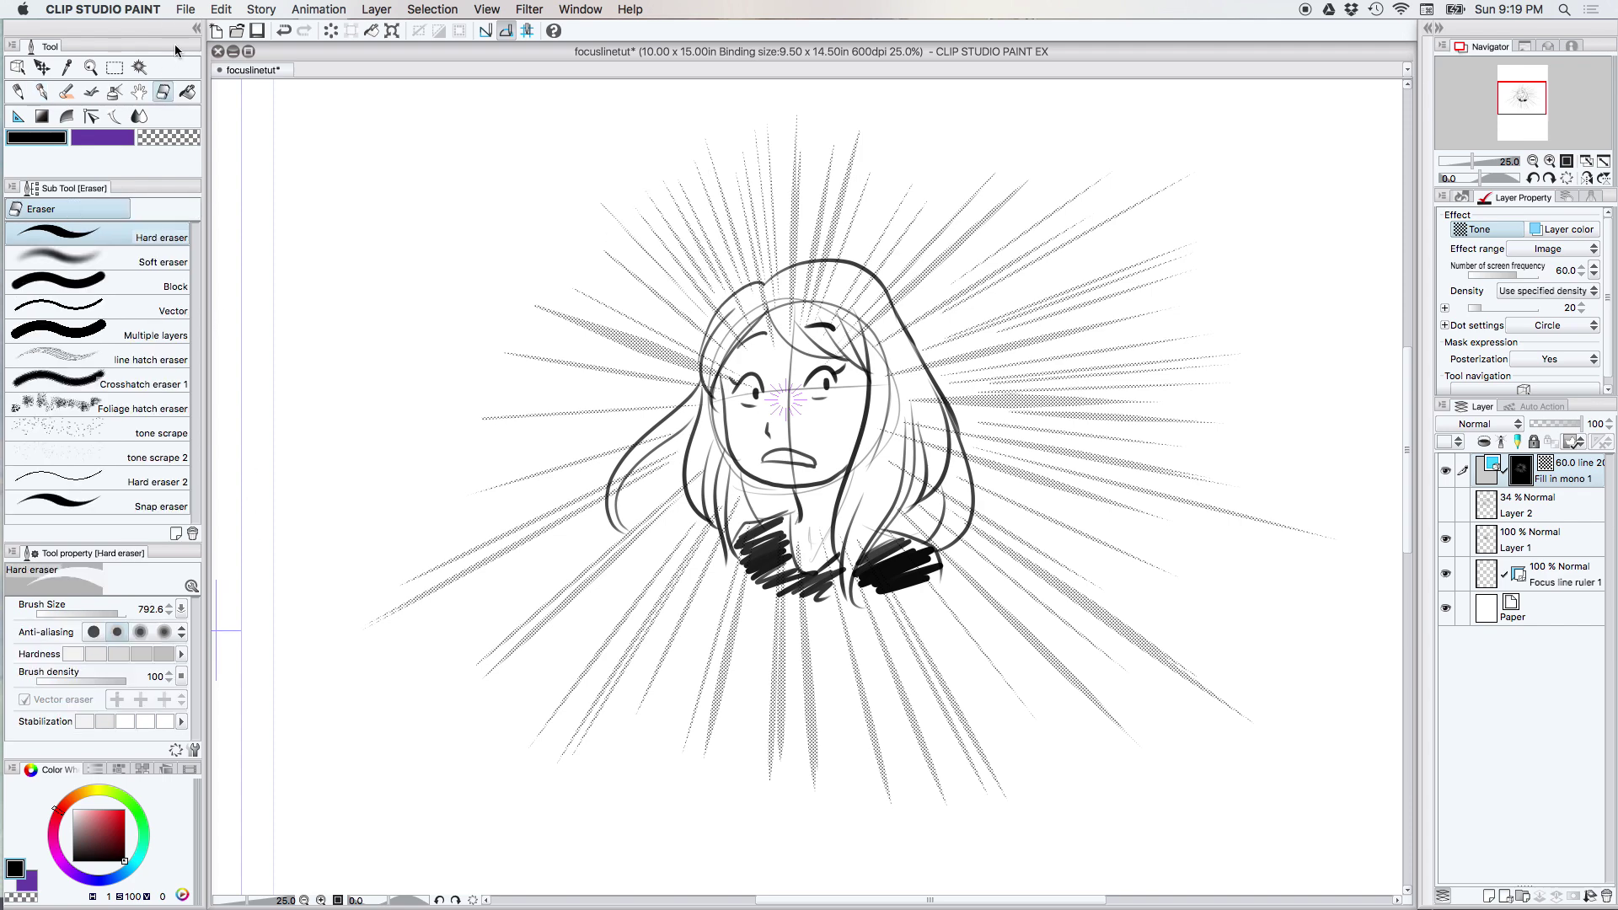
pyautogui.click(161, 386)
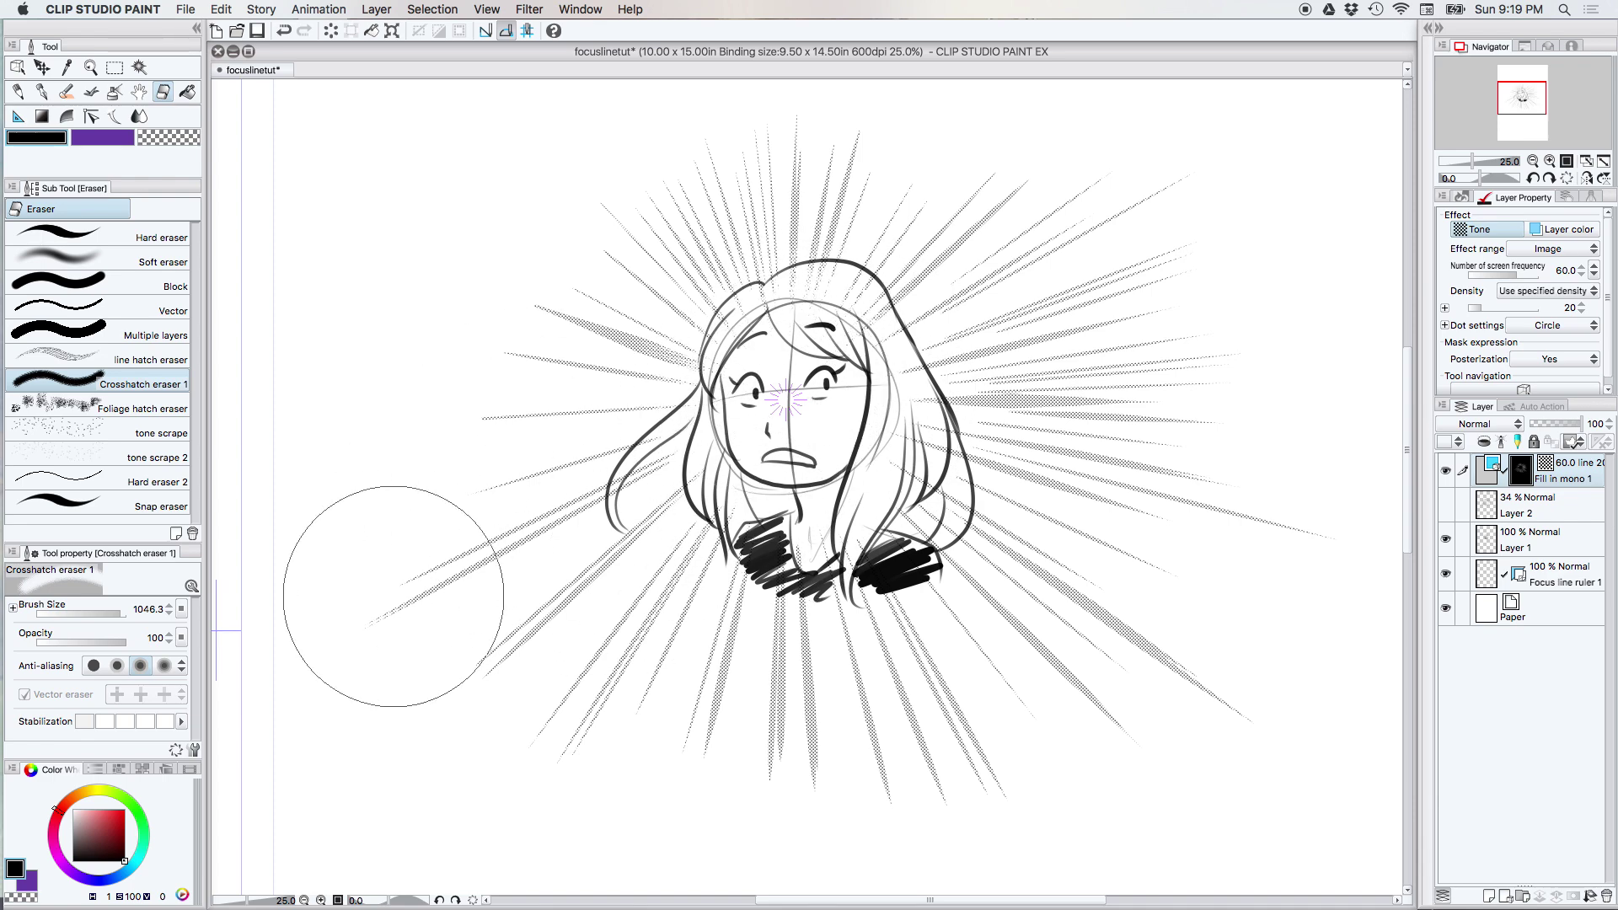
pyautogui.moveTo(362, 643); pyautogui.dragTo(426, 589)
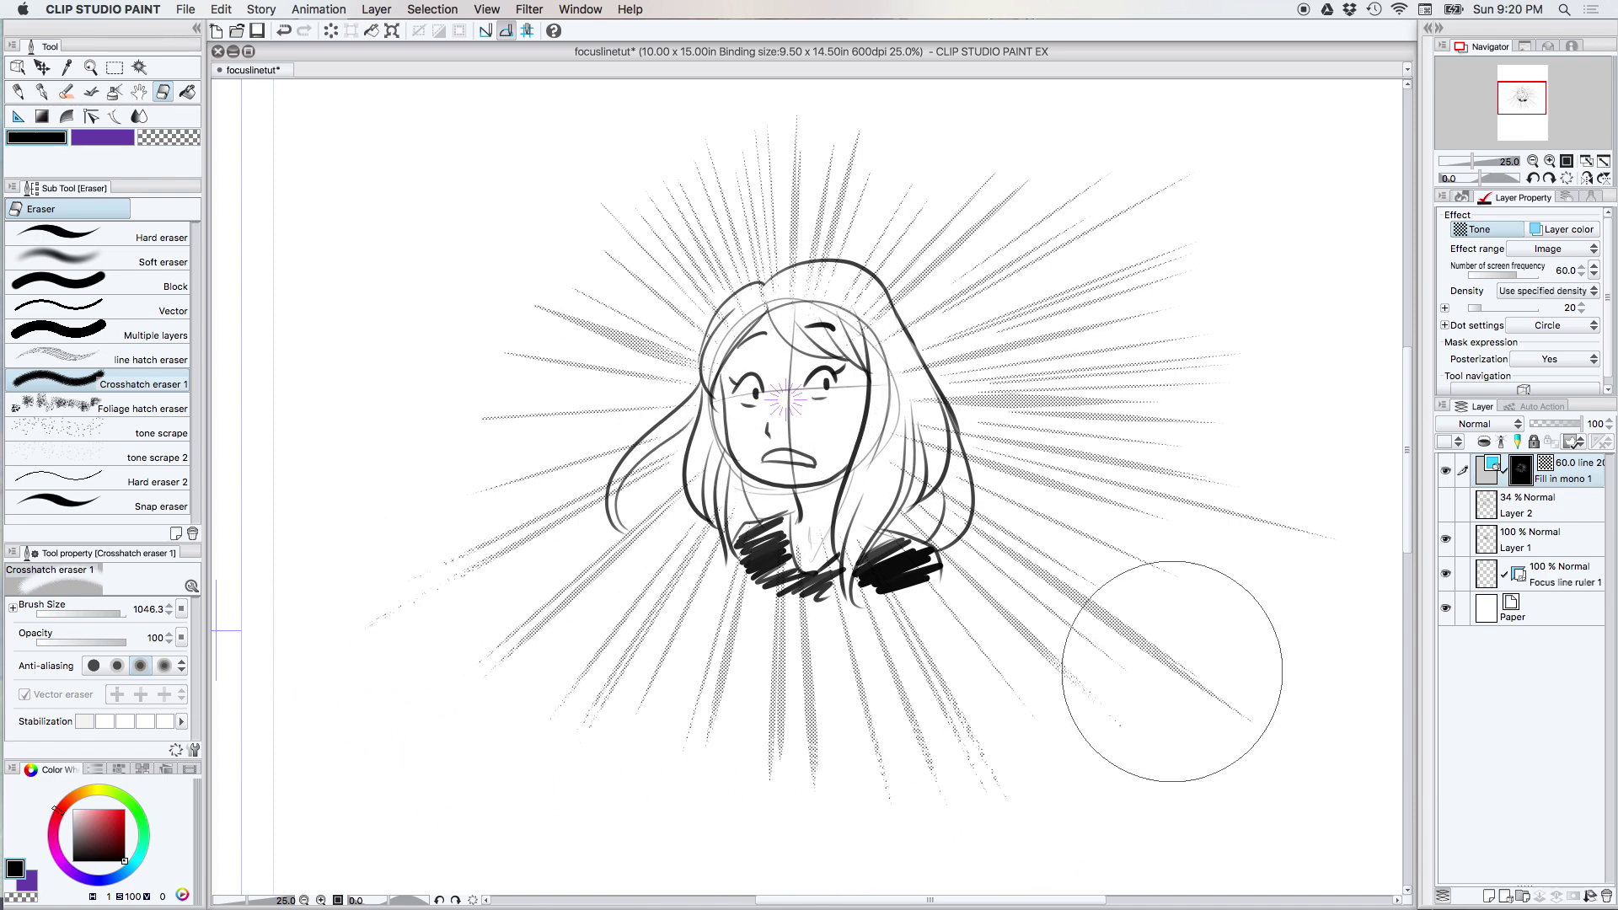